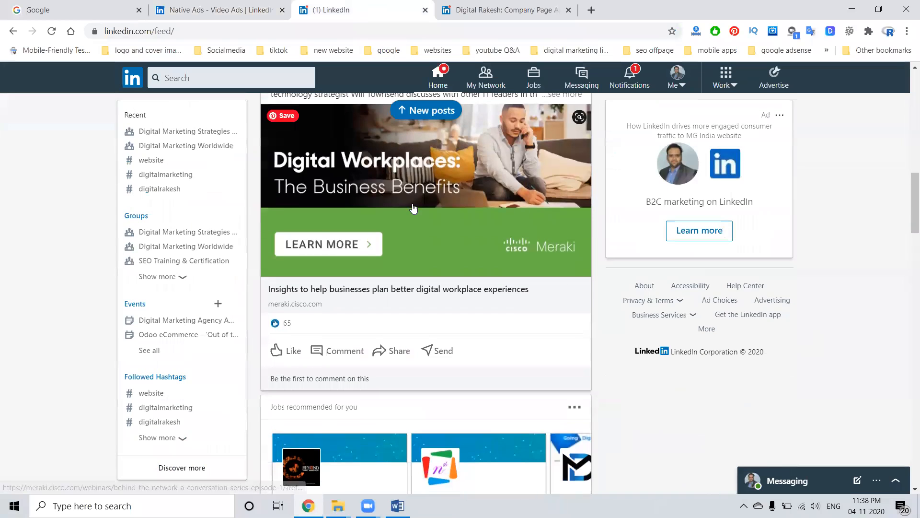
# Step: Examine the promoted Cisco Meraki post and the posts below it in the LinkedIn home feed
pyautogui.scroll(3, 329, 235)
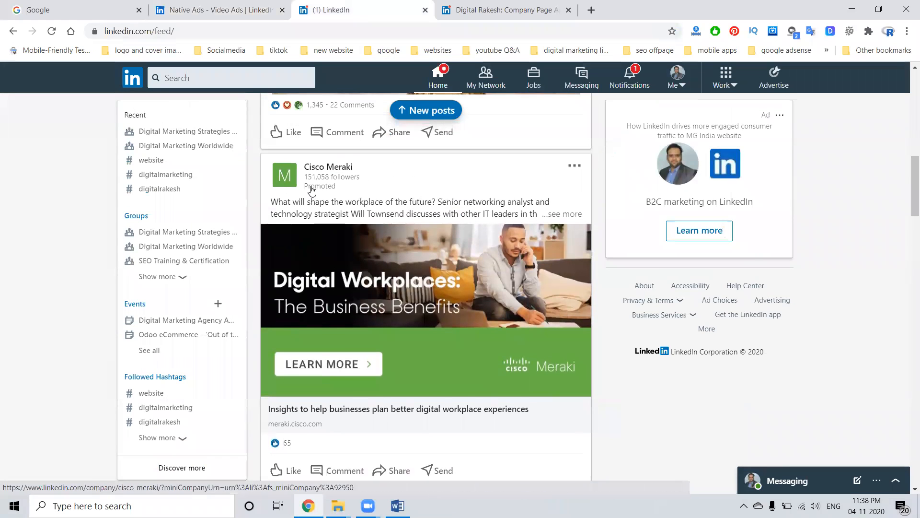
pyautogui.scroll(-5, 359, 238)
pyautogui.scroll(-8, 360, 238)
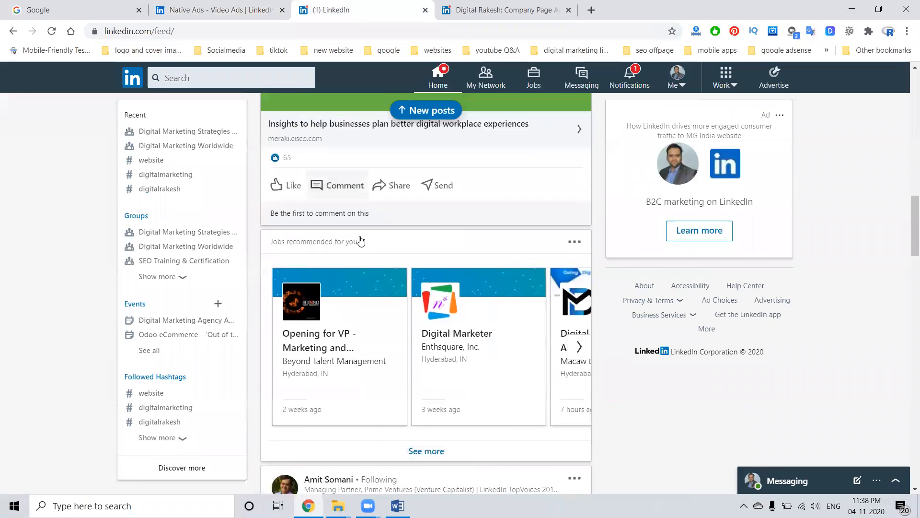
pyautogui.scroll(-2, 360, 239)
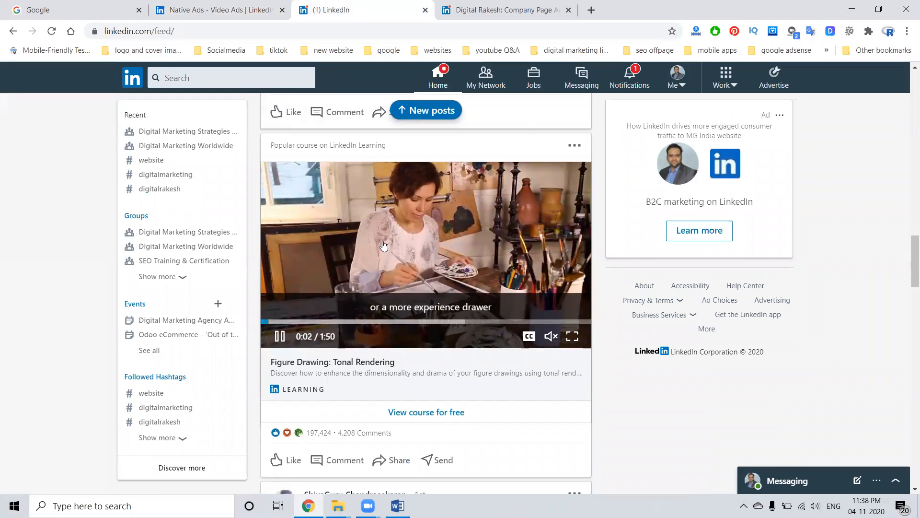
# Step: Review the benefits on LinkedIn's Video Ads page and the recent updates on the Digital Rakesh company page
pyautogui.click(240, 19)
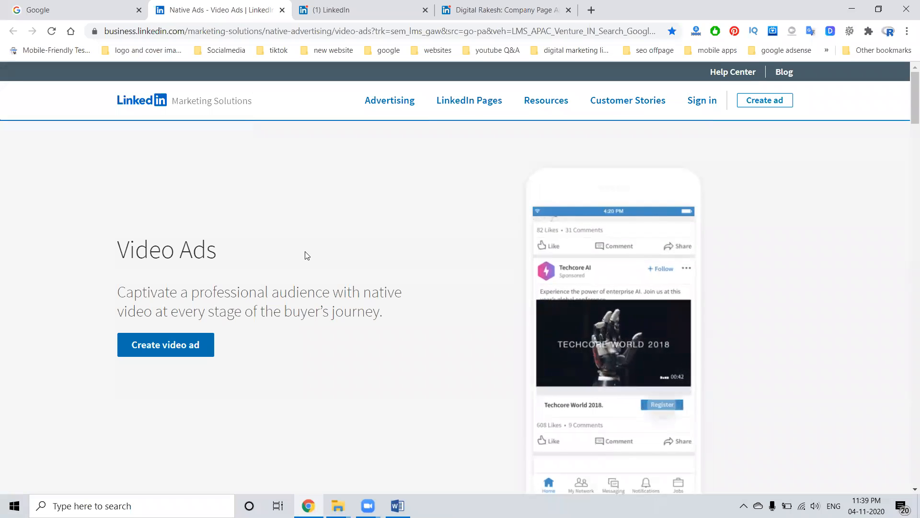
pyautogui.scroll(-6, 307, 255)
pyautogui.scroll(-4, 308, 262)
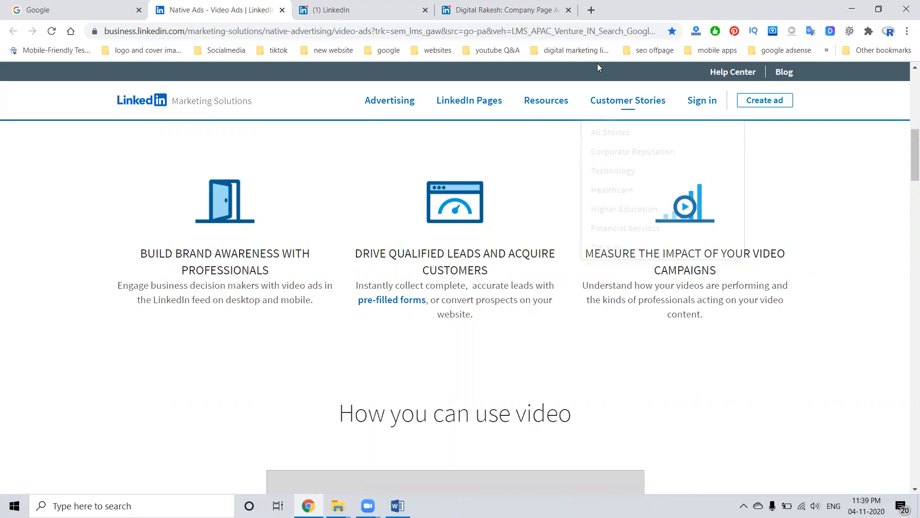
pyautogui.click(509, 9)
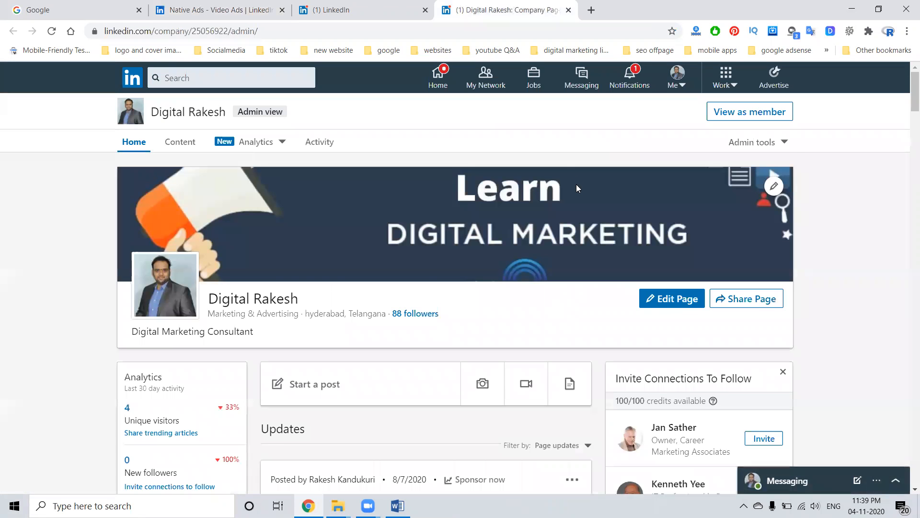
pyautogui.scroll(-7, 577, 188)
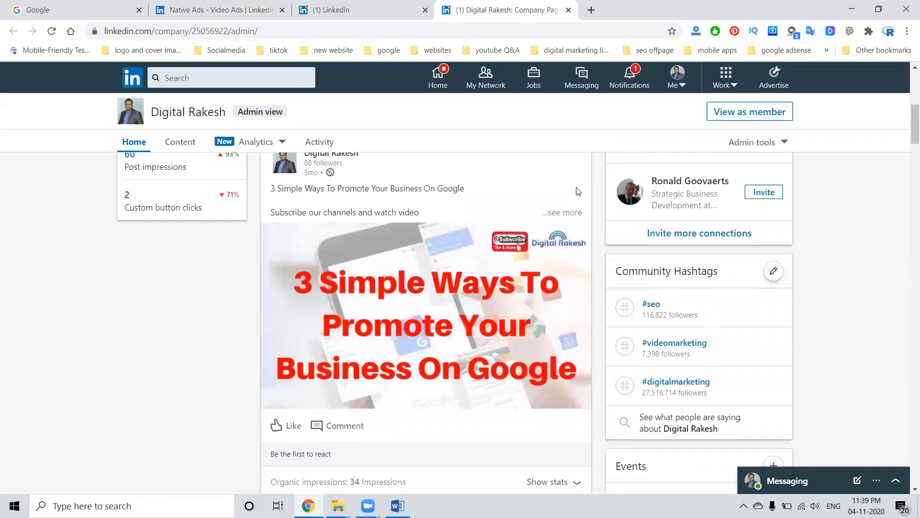
# Step: Return to the LinkedIn home feed and open the advertising Campaign Manager from there
pyautogui.click(371, 9)
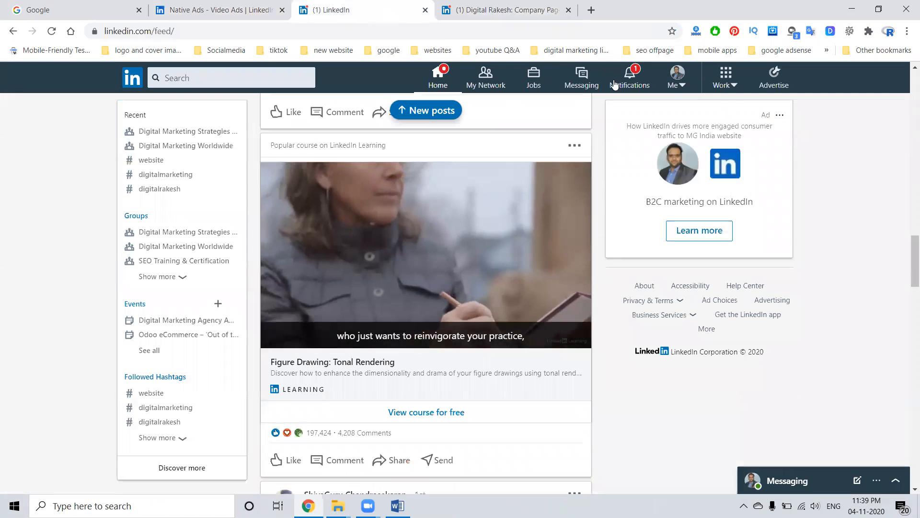
pyautogui.click(732, 87)
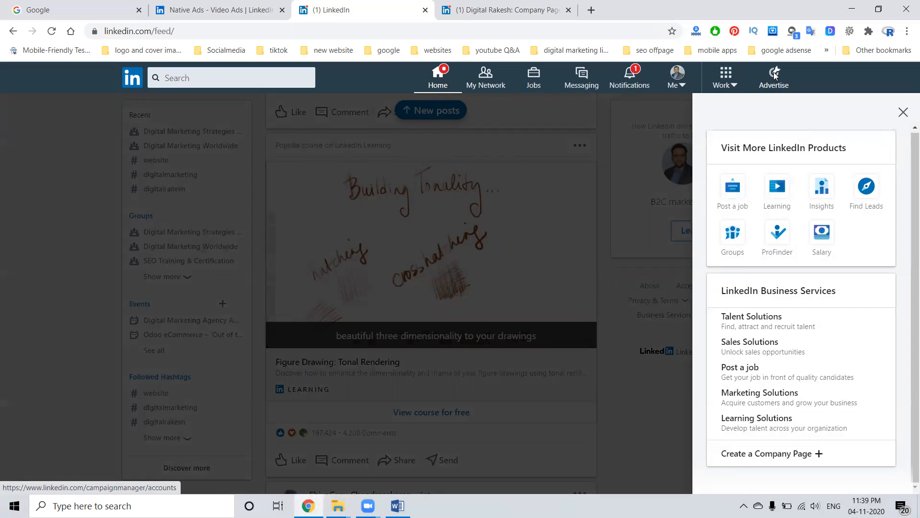
pyautogui.click(774, 74)
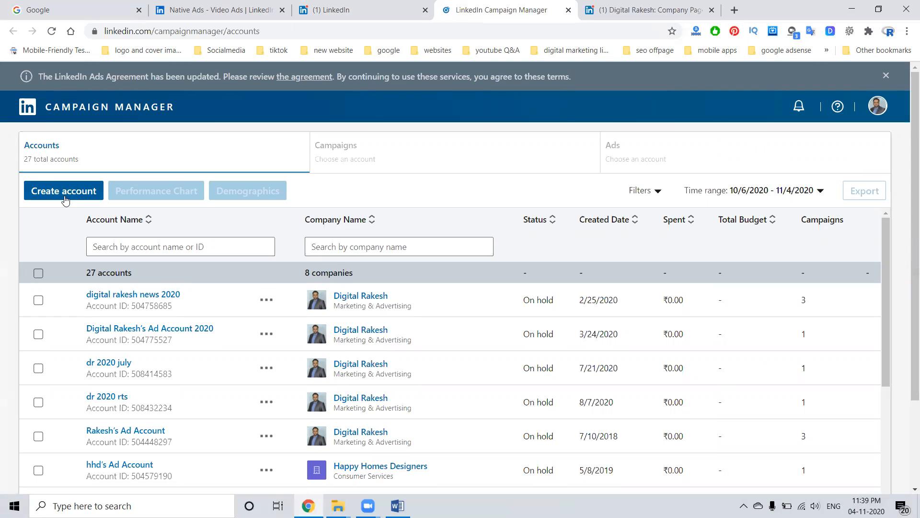
# Step: Start creating an ad account and name it "digital rakesh 2020 Ad Account"
pyautogui.click(65, 197)
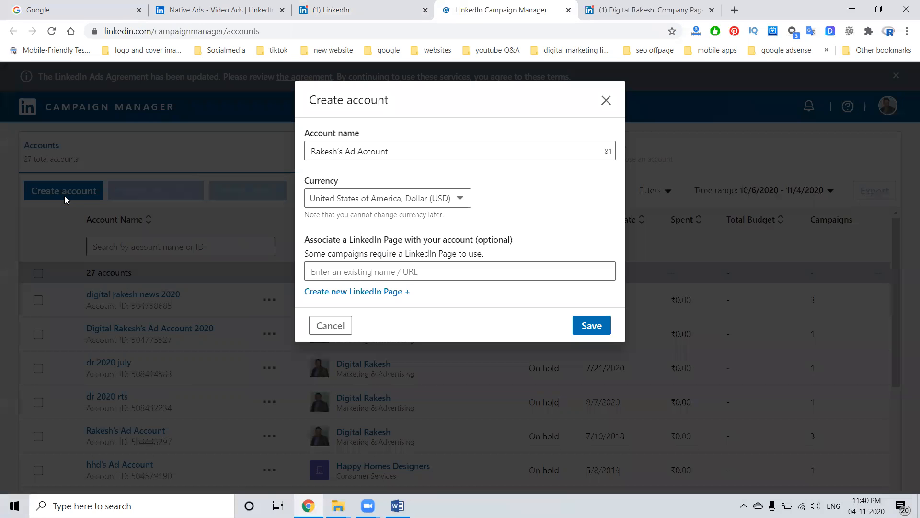
pyautogui.moveTo(342, 152); pyautogui.dragTo(273, 152)
pyautogui.write('digi')
pyautogui.write('tal rak')
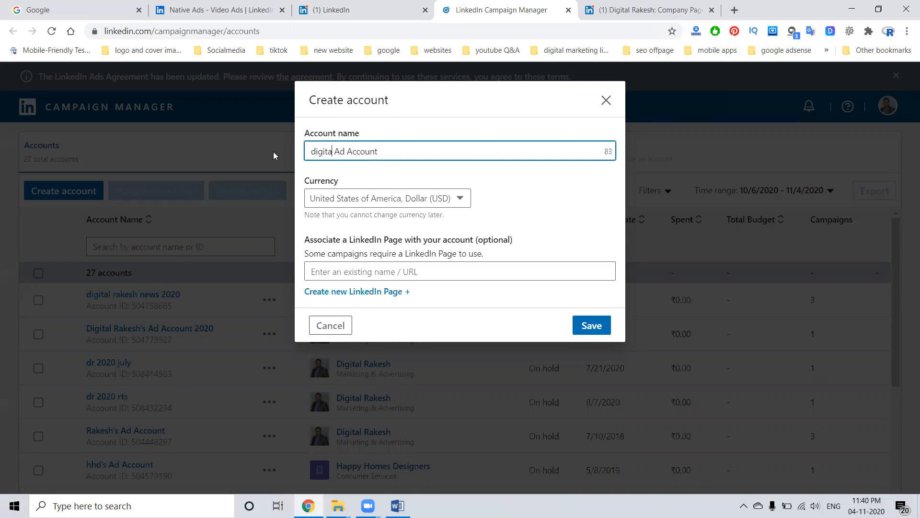
pyautogui.write('esh 2020')
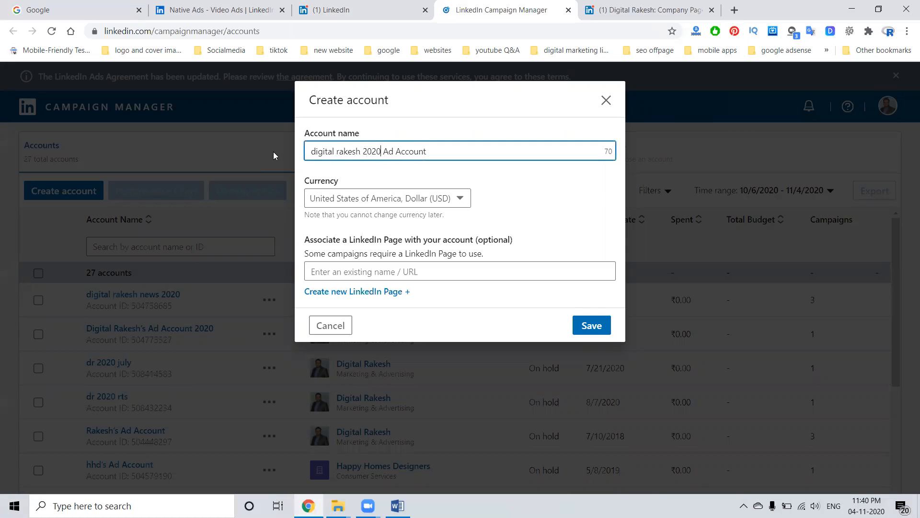
# Step: Set the new ad account's currency to India, Rupee (INR)
pyautogui.click(319, 199)
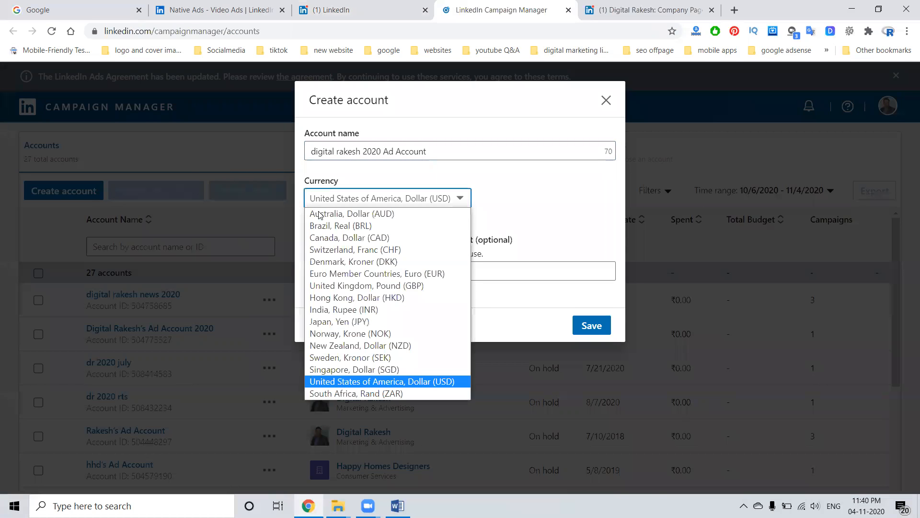
pyautogui.click(338, 309)
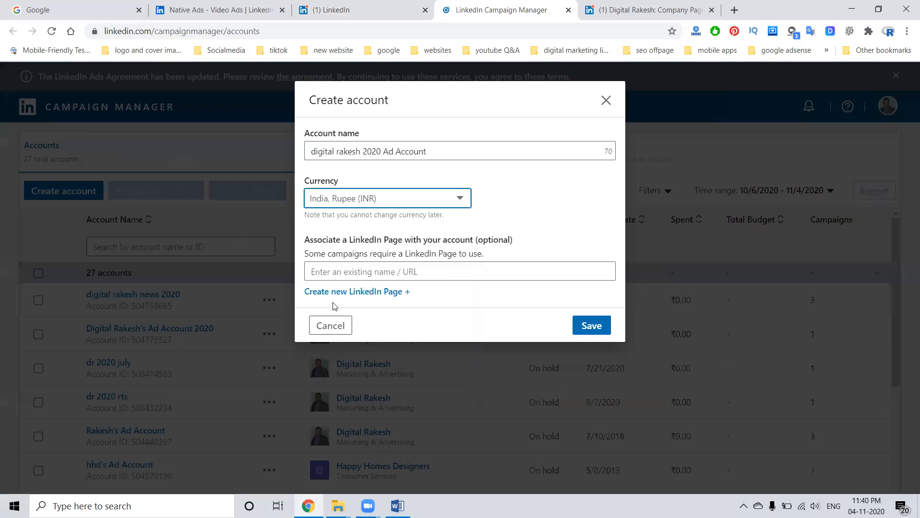
pyautogui.click(361, 204)
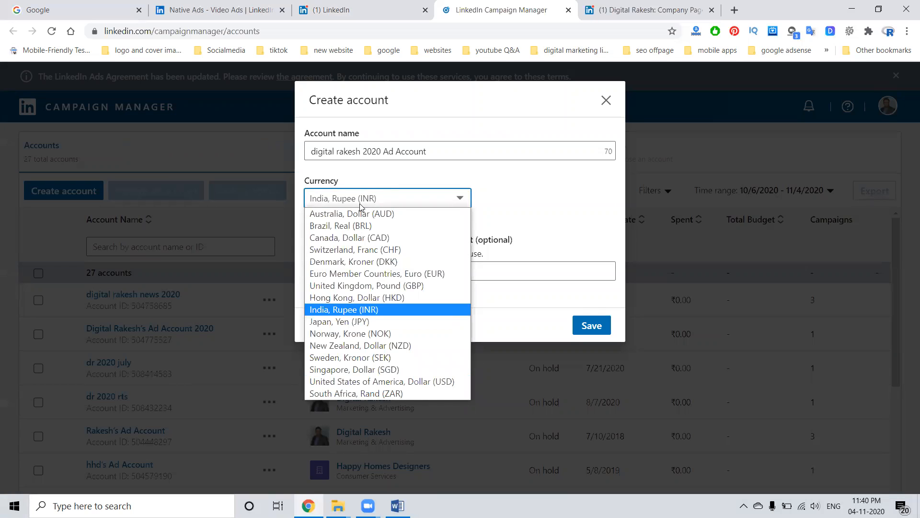
pyautogui.click(361, 311)
# Step: Associate the Digital Rakesh company page with the ad account and save the account
pyautogui.click(359, 272)
pyautogui.write('digital rakesh')
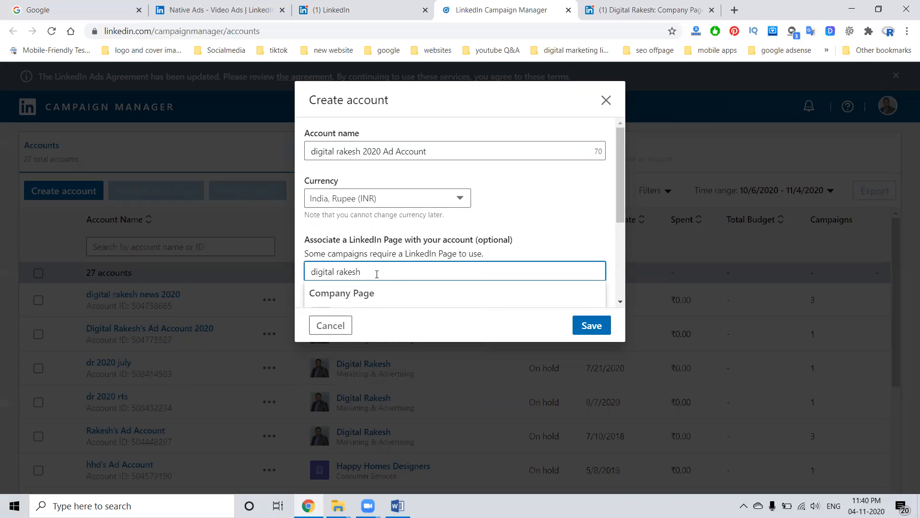
pyautogui.scroll(-1, 377, 273)
pyautogui.click(377, 256)
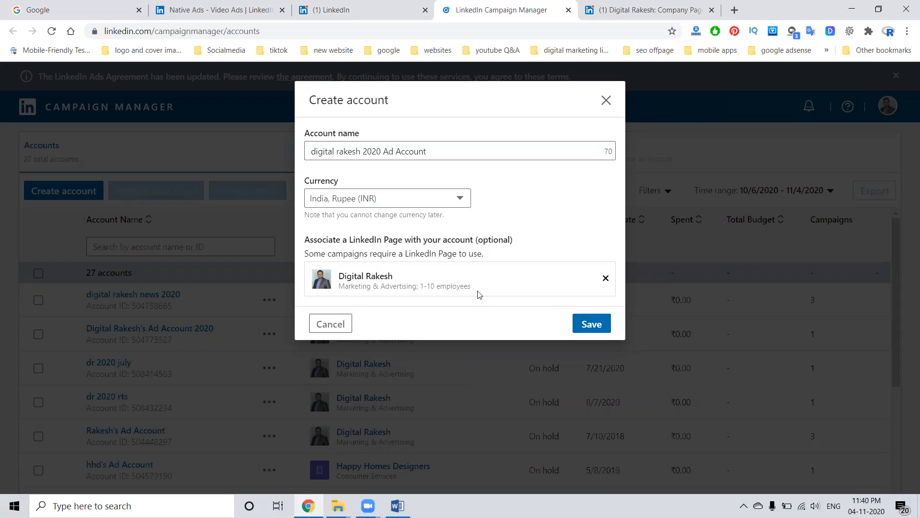
pyautogui.click(589, 320)
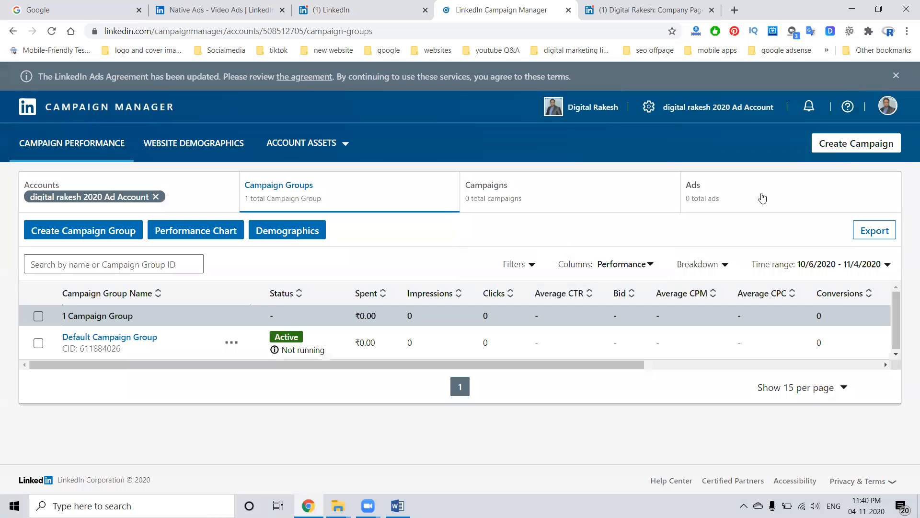
# Step: Create a new campaign in the Default Campaign Group and proceed to its objective selection
pyautogui.click(837, 150)
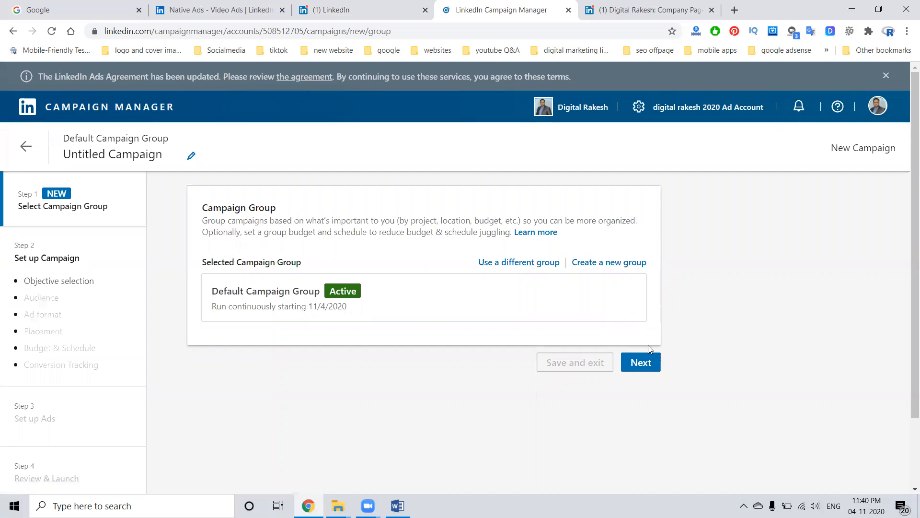
pyautogui.click(643, 363)
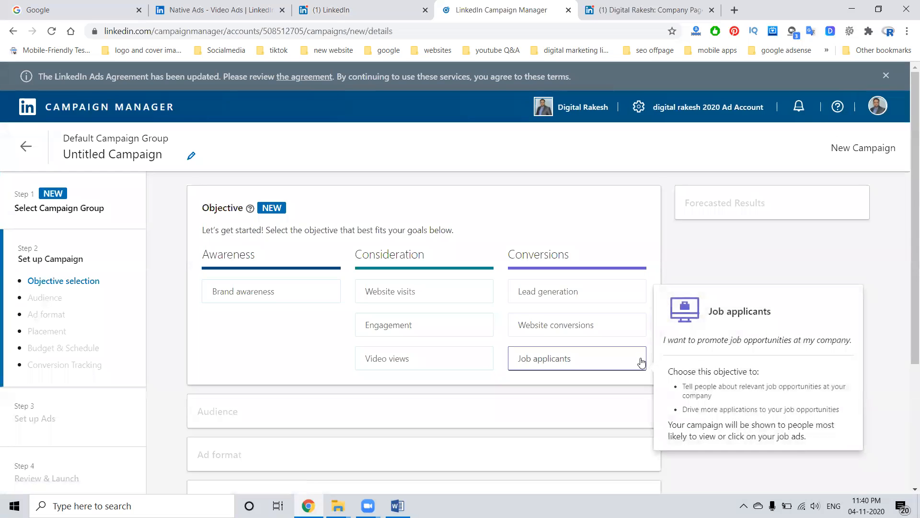
pyautogui.scroll(-2, 460, 253)
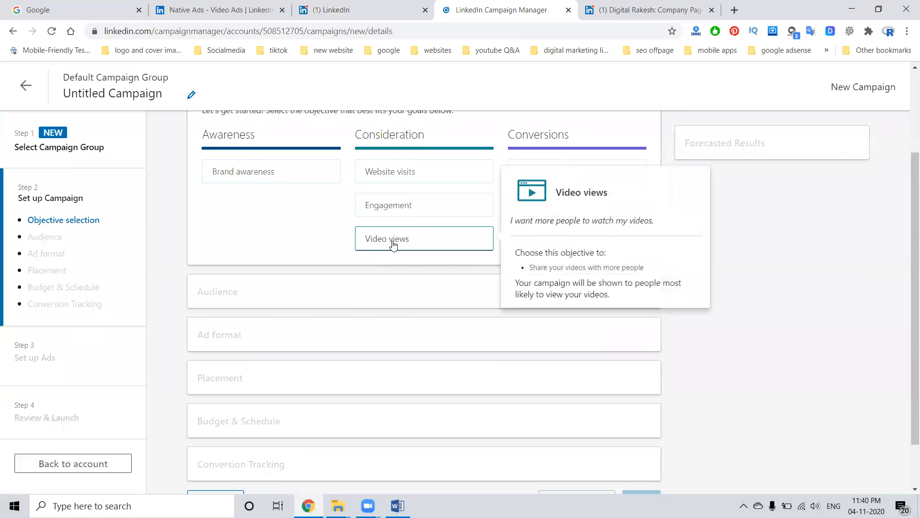
# Step: Choose Brand awareness as the campaign objective and review the ad formats it offers
pyautogui.click(246, 173)
pyautogui.scroll(-4, 428, 255)
pyautogui.scroll(-7, 428, 255)
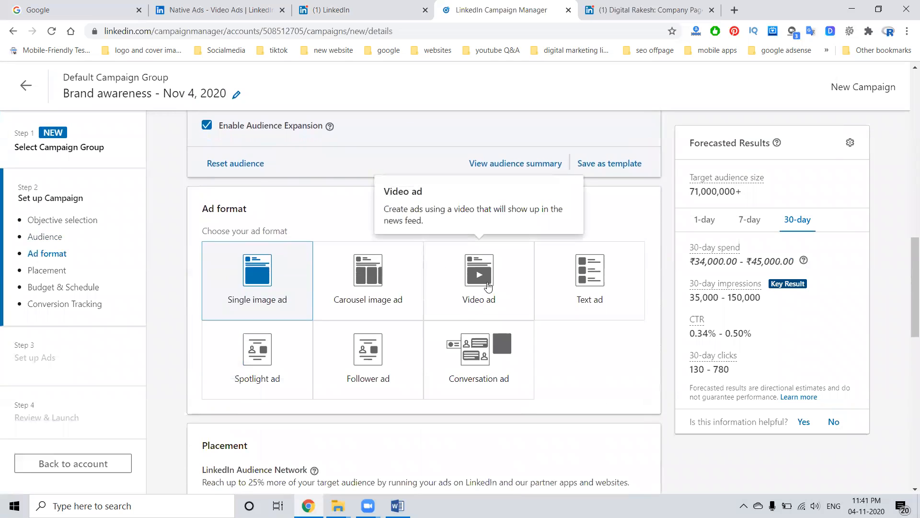
# Step: Check the benefits on the Video Ads page, and reload the campaign setup up to its objective details
pyautogui.click(197, 9)
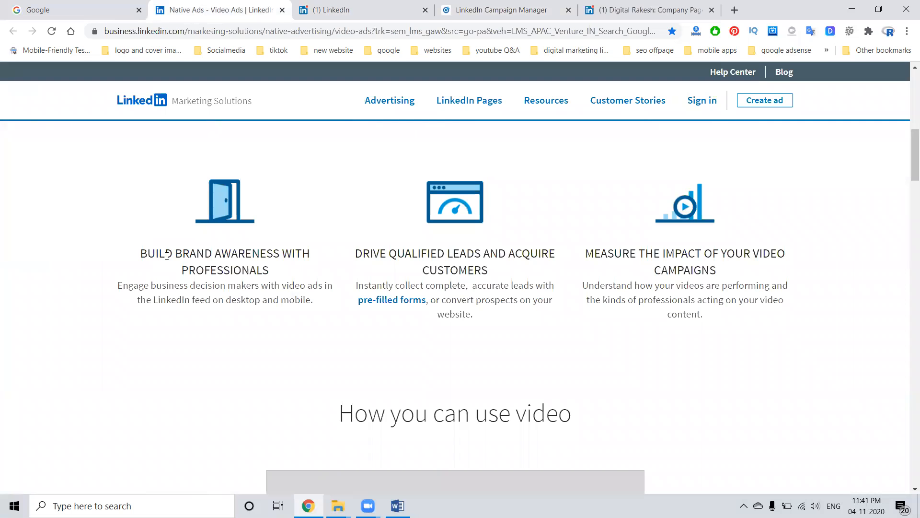
pyautogui.click(484, 10)
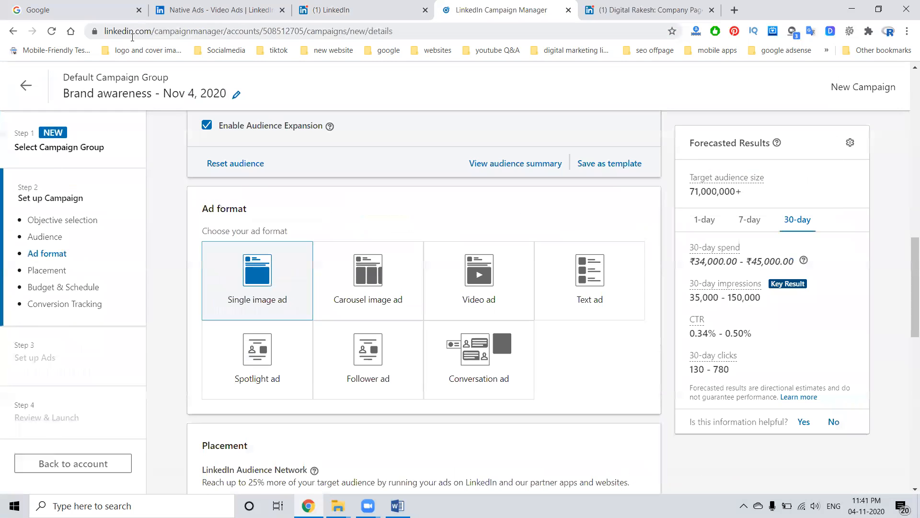
pyautogui.click(51, 32)
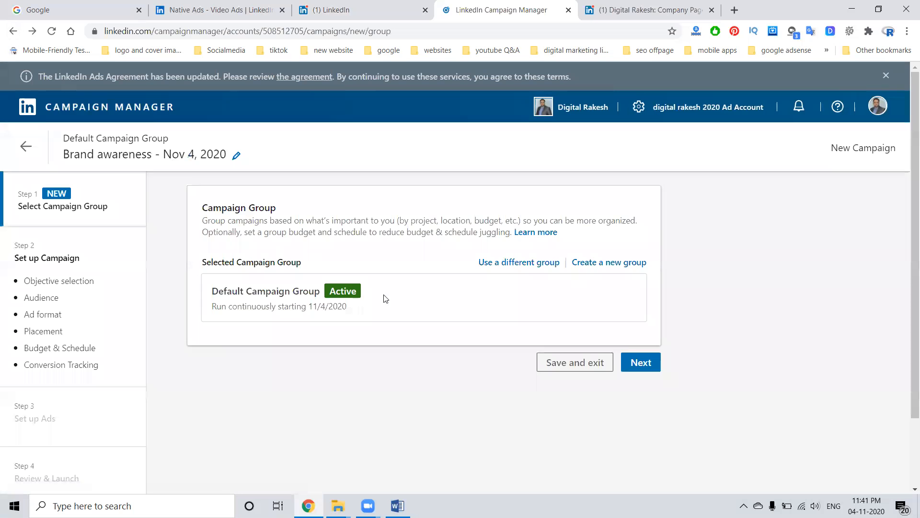
pyautogui.click(633, 362)
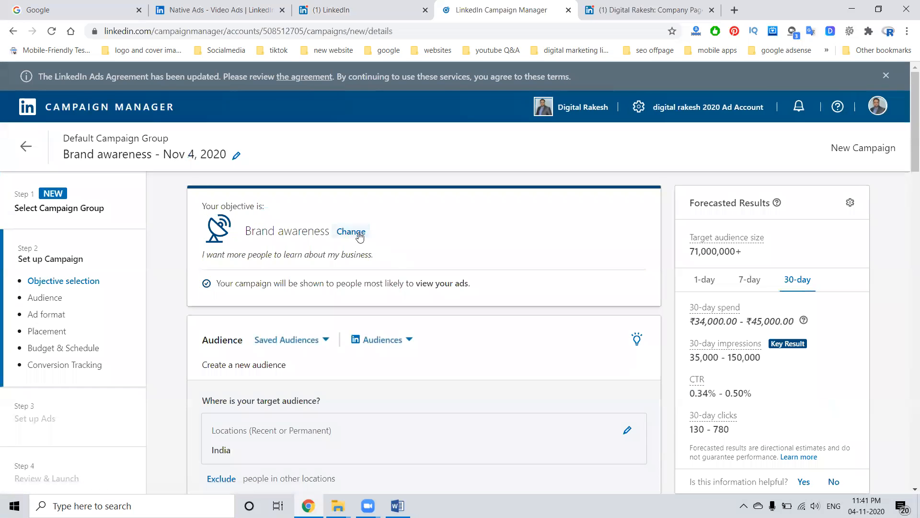
# Step: Change the campaign objective to Website visits and review its audience and ad format sections
pyautogui.click(346, 232)
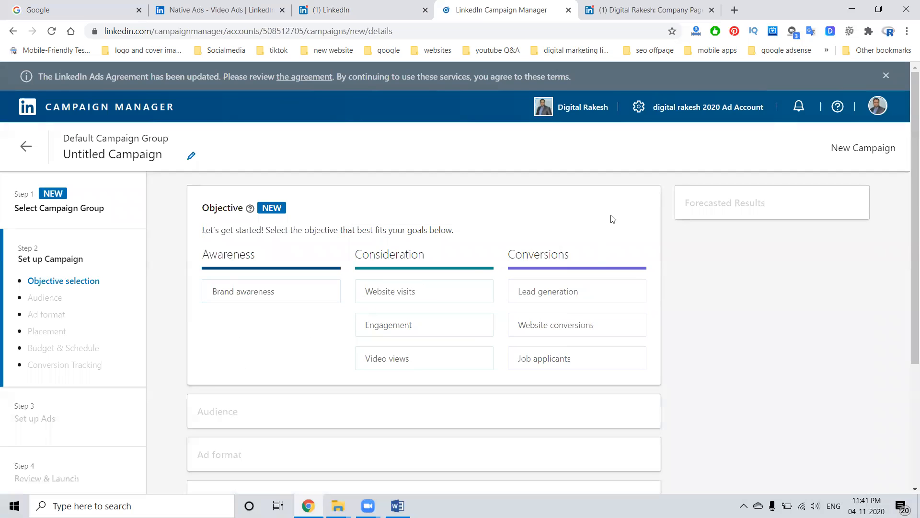
pyautogui.click(420, 294)
pyautogui.scroll(-8, 420, 298)
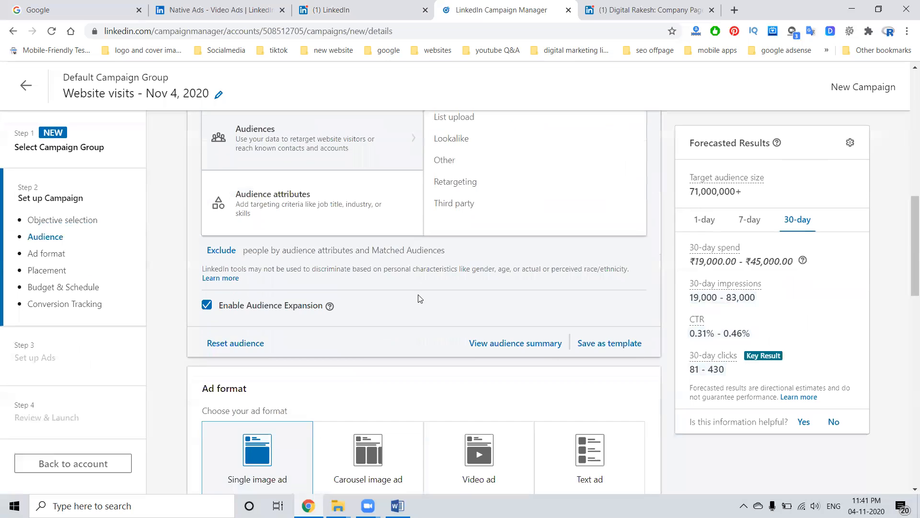
pyautogui.scroll(10, 471, 288)
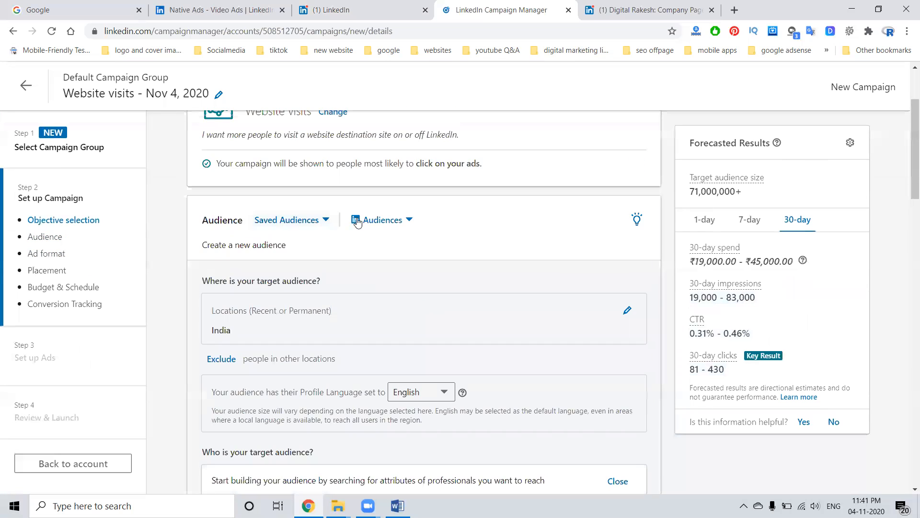
# Step: Change the campaign objective to Video views
pyautogui.scroll(3, 358, 222)
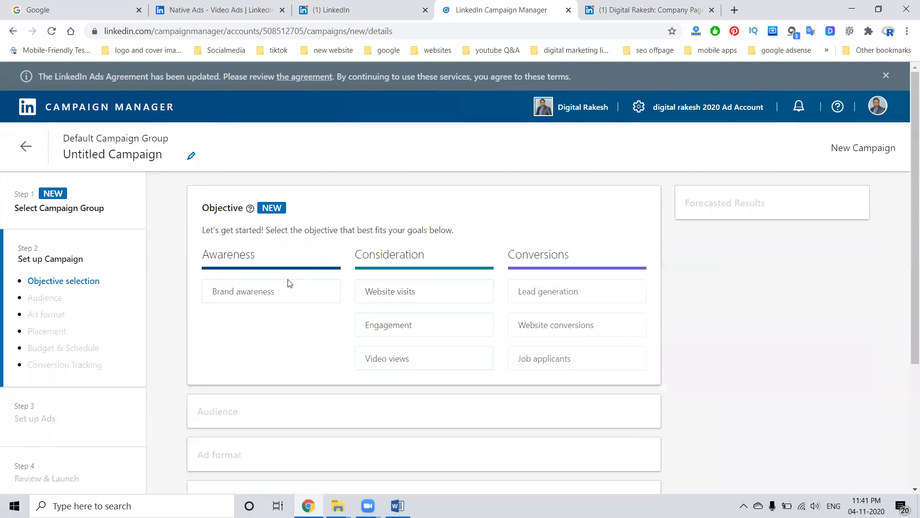
pyautogui.click(387, 363)
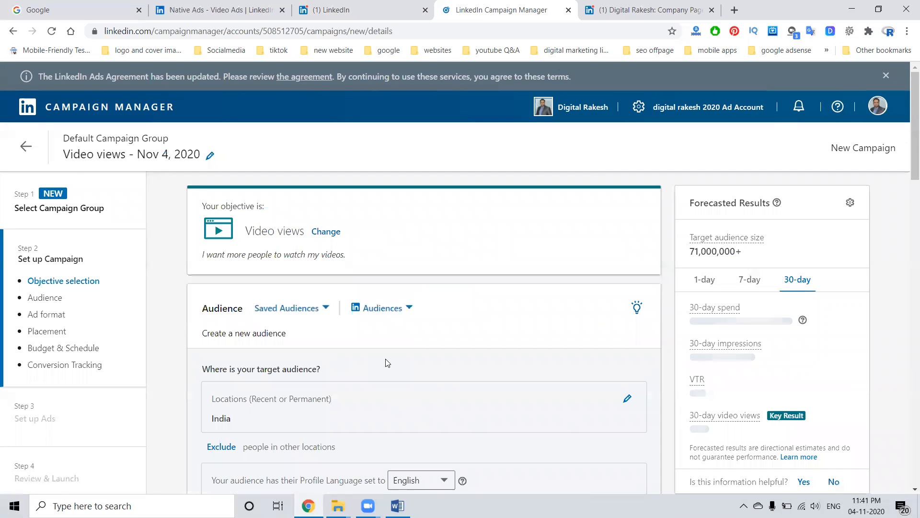
# Step: Reopen the objective selection and read the descriptions of the Video views and Brand awareness objectives
pyautogui.click(327, 231)
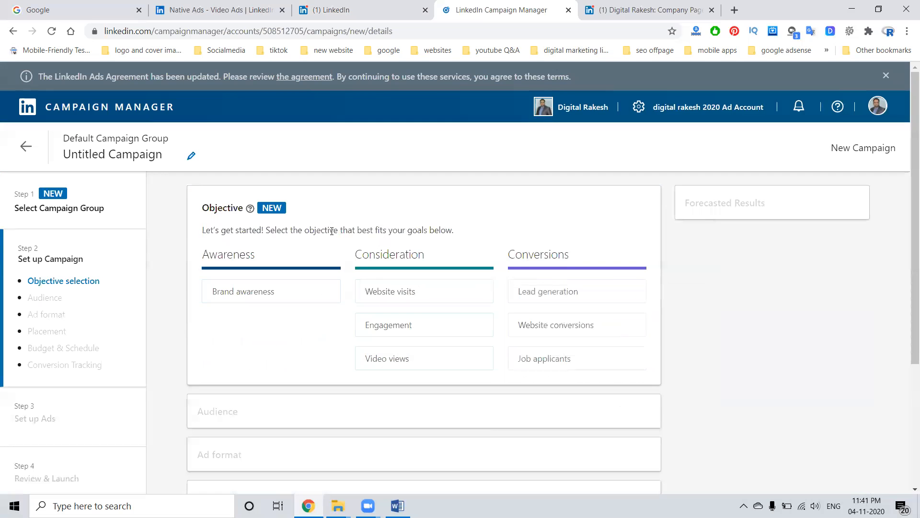
pyautogui.moveTo(394, 357)
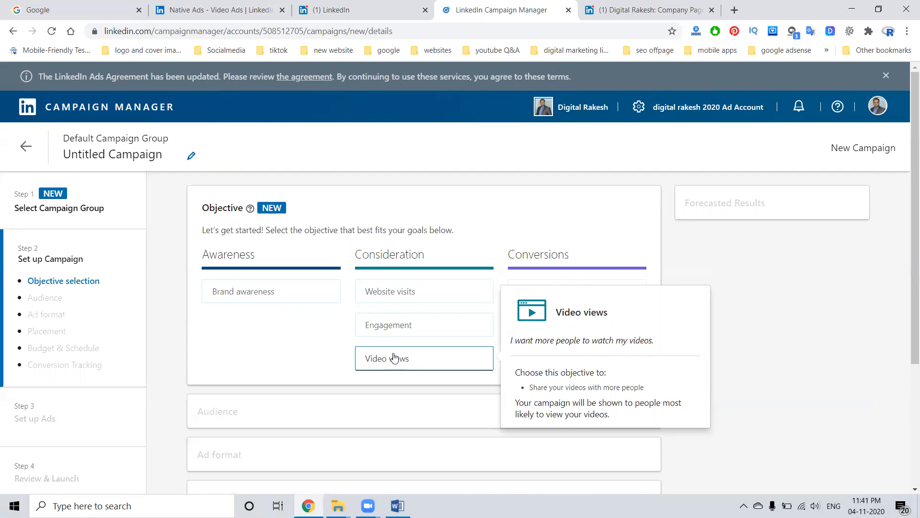
pyautogui.moveTo(273, 290)
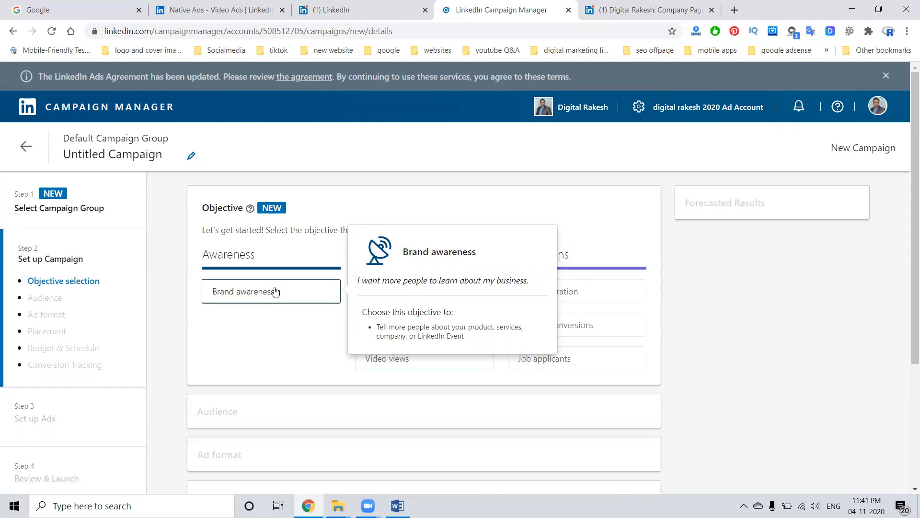
# Step: Set the campaign objective to Brand awareness
pyautogui.click(276, 291)
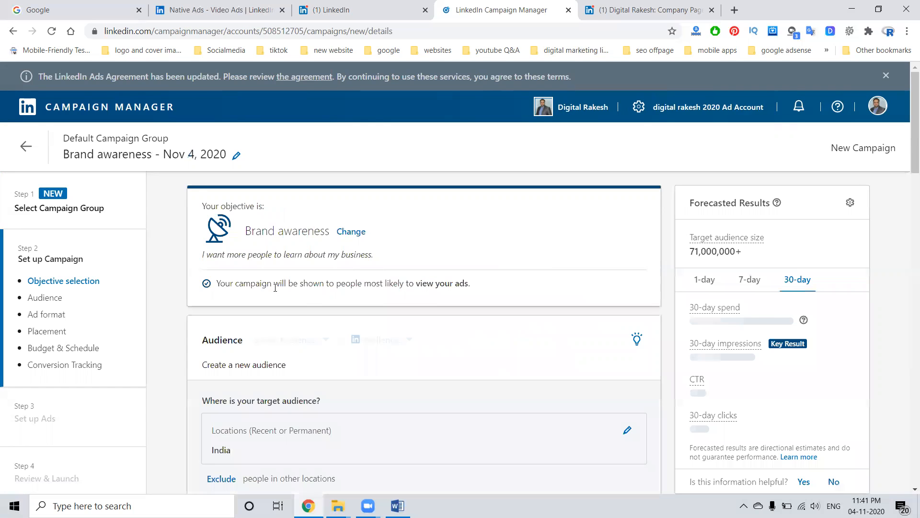
pyautogui.scroll(-1, 513, 292)
pyautogui.scroll(-3, 513, 293)
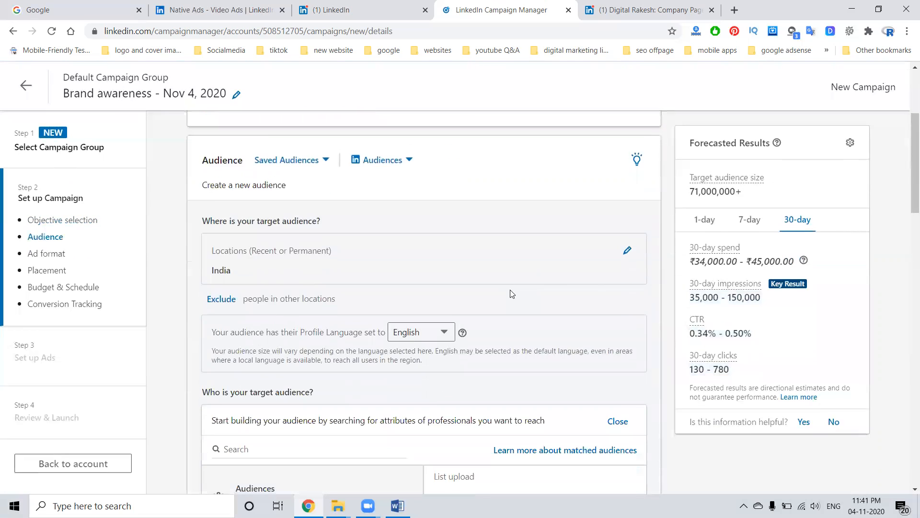
# Step: Replace India with Hyderabad, Telangana, India as the target audience location
pyautogui.click(627, 251)
pyautogui.click(236, 298)
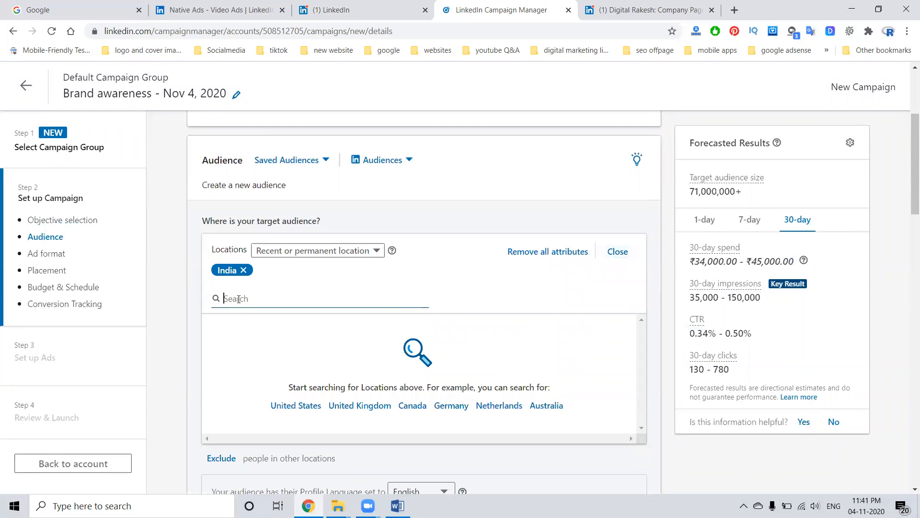
pyautogui.write('hyderabad')
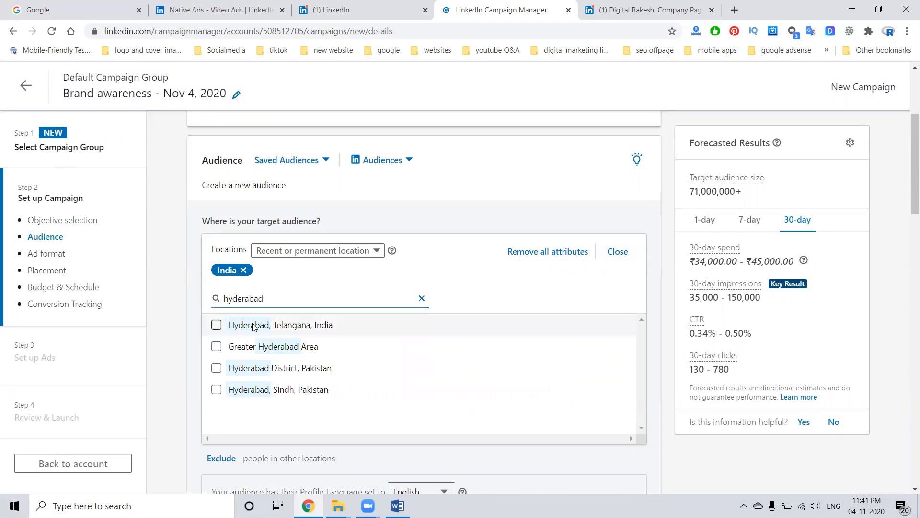
pyautogui.click(253, 324)
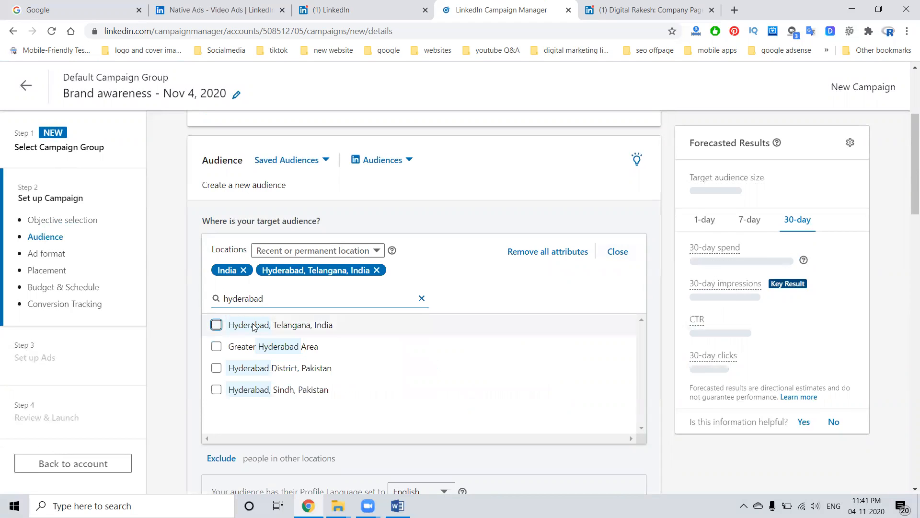
pyautogui.click(243, 270)
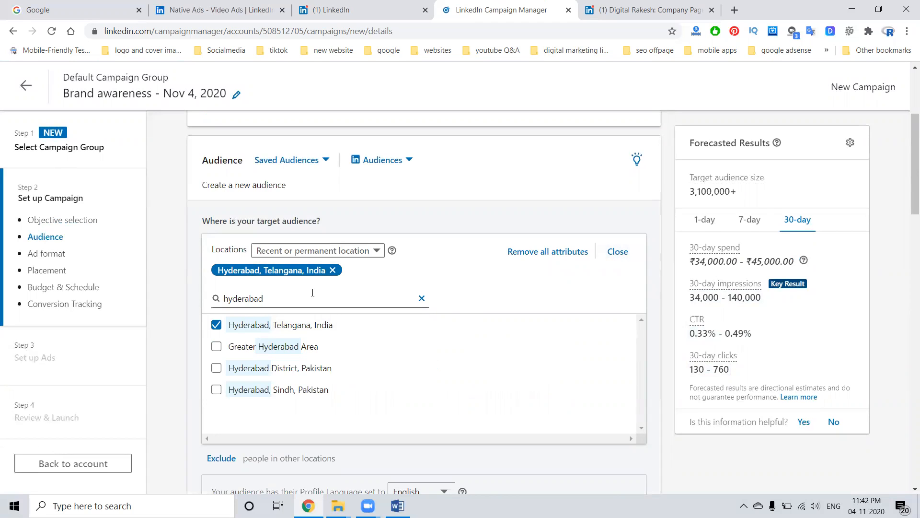
pyautogui.click(421, 299)
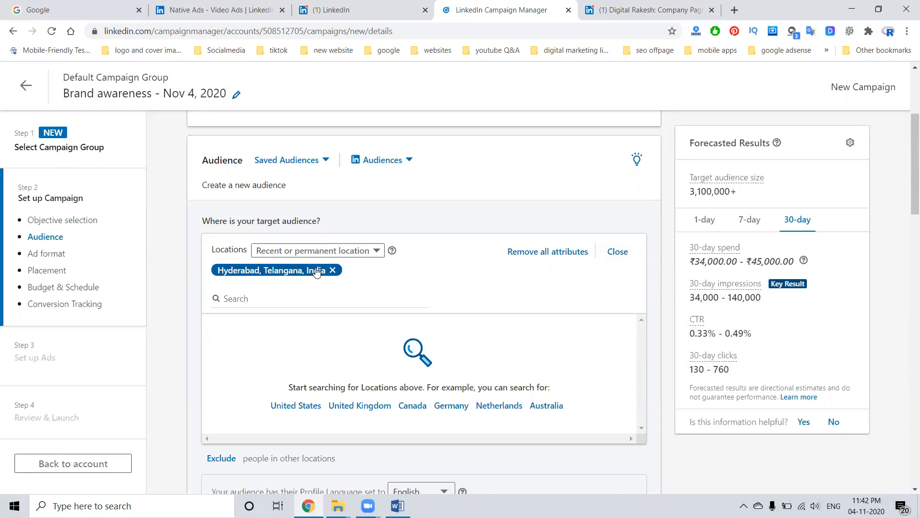
pyautogui.click(280, 298)
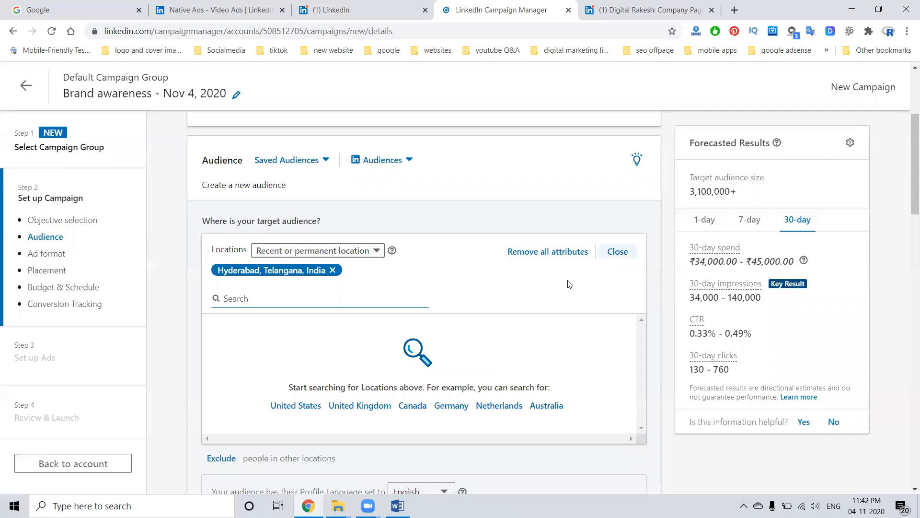
# Step: Choose Video ad as the campaign's ad format
pyautogui.scroll(-7, 503, 345)
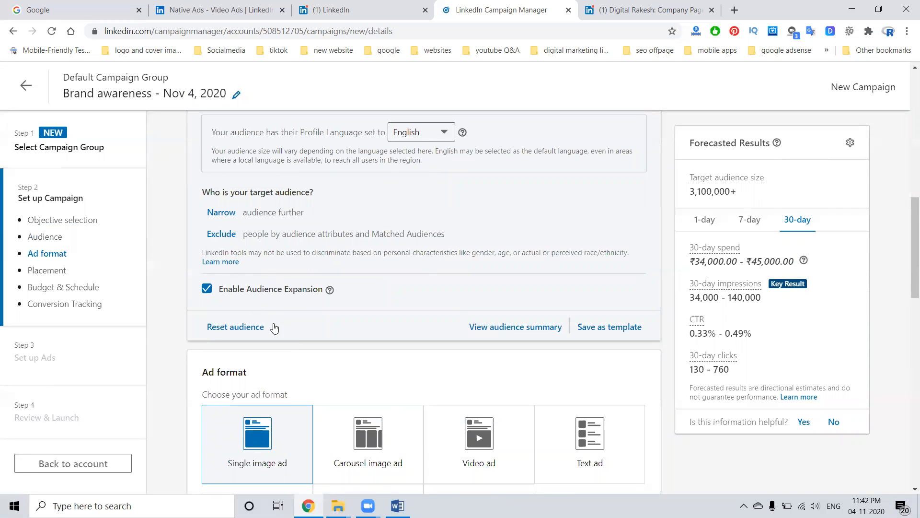
pyautogui.scroll(-2, 298, 348)
pyautogui.scroll(-1, 297, 350)
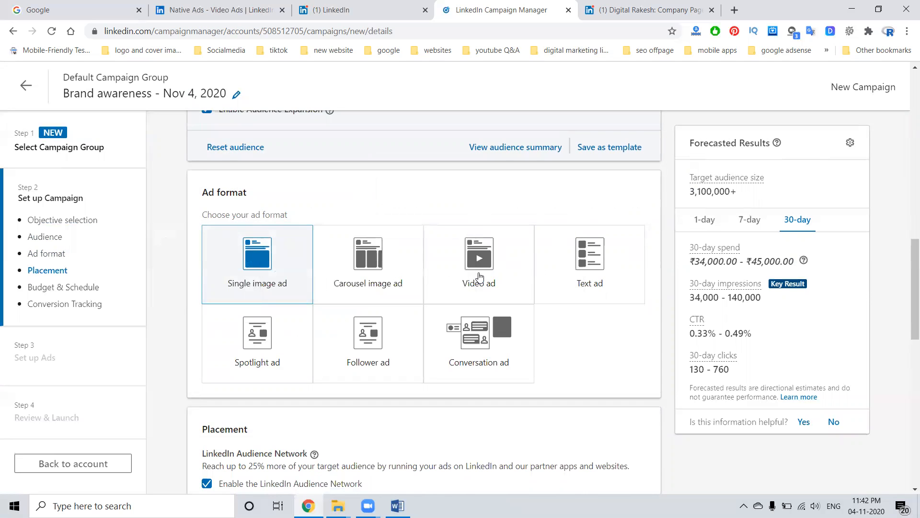
# Step: Keep the budget type as a daily budget, set it to ₹500 and check the 1-day forecast
pyautogui.scroll(-5, 543, 299)
pyautogui.scroll(-2, 407, 302)
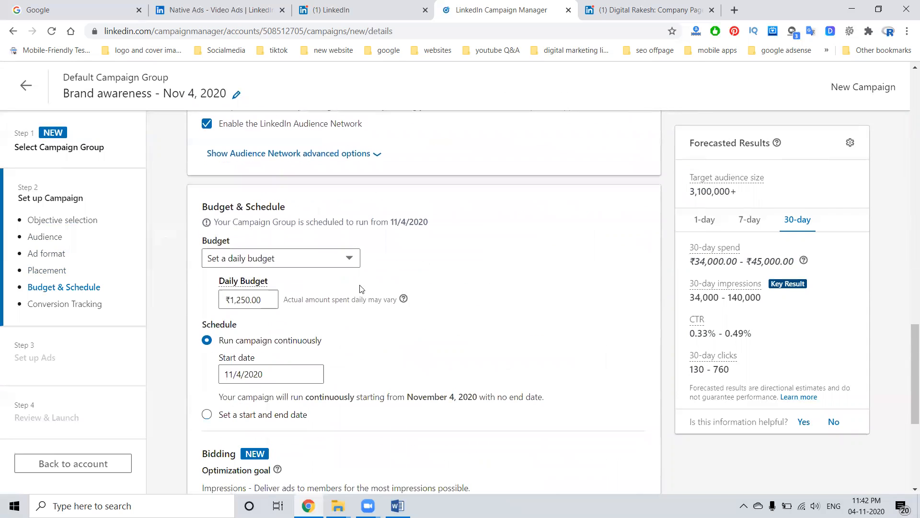
pyautogui.click(264, 261)
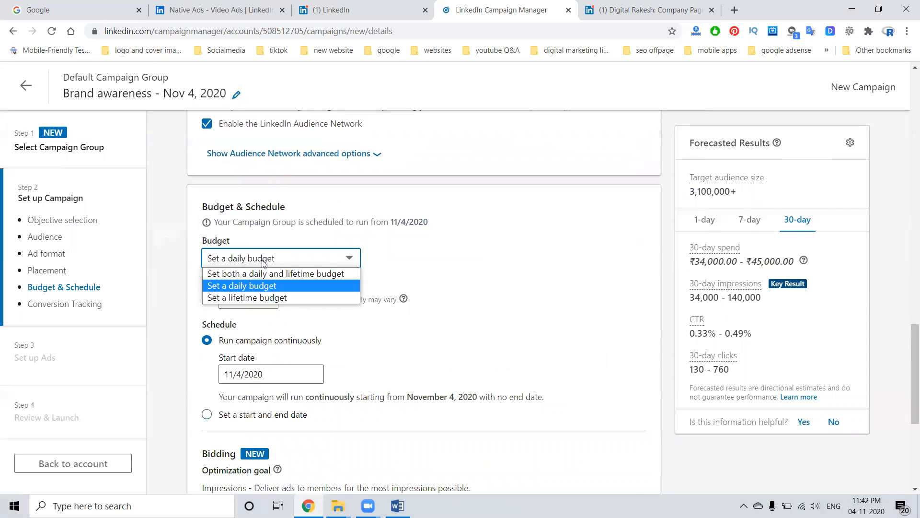
pyautogui.click(263, 290)
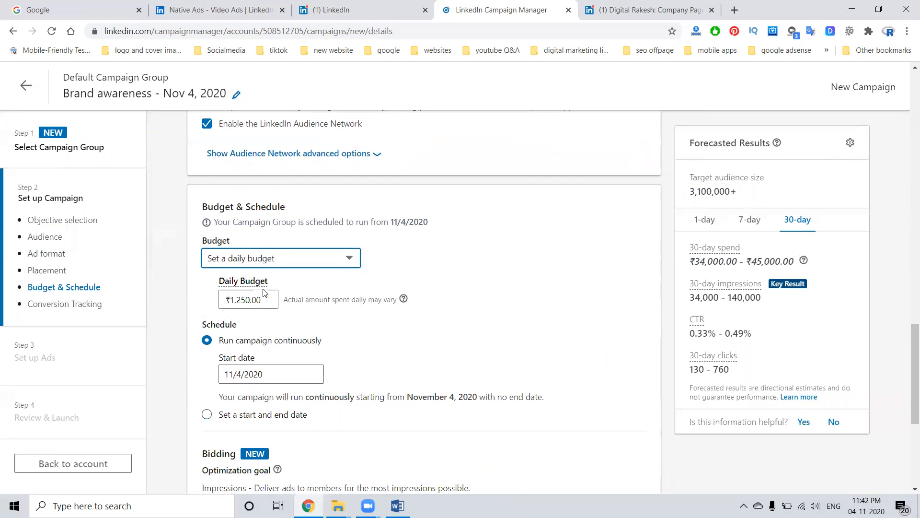
pyautogui.click(260, 299)
pyautogui.write('500')
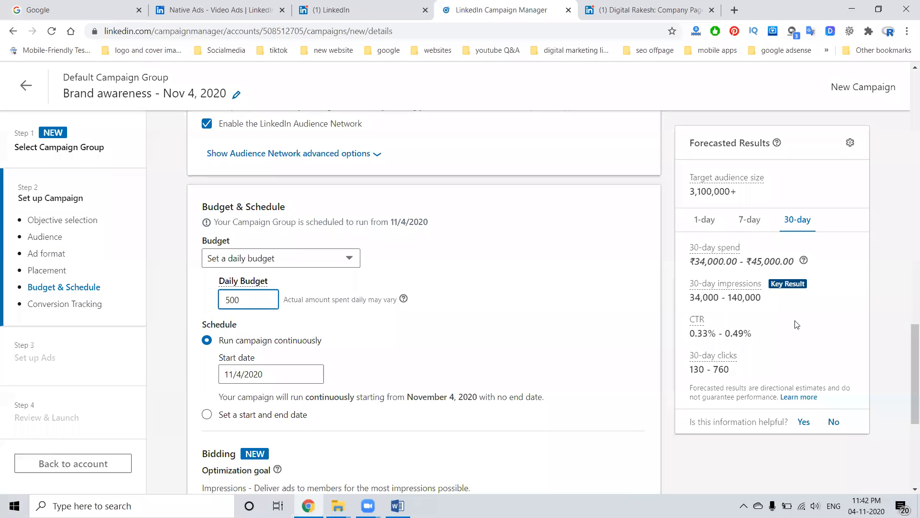
pyautogui.click(704, 221)
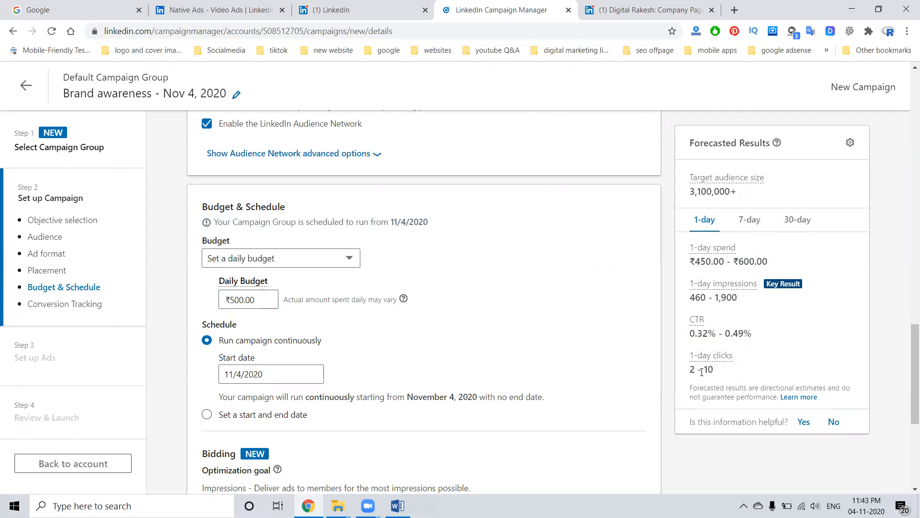
# Step: Set the daily budget to ₹1,500
pyautogui.click(231, 300)
pyautogui.write('1500')
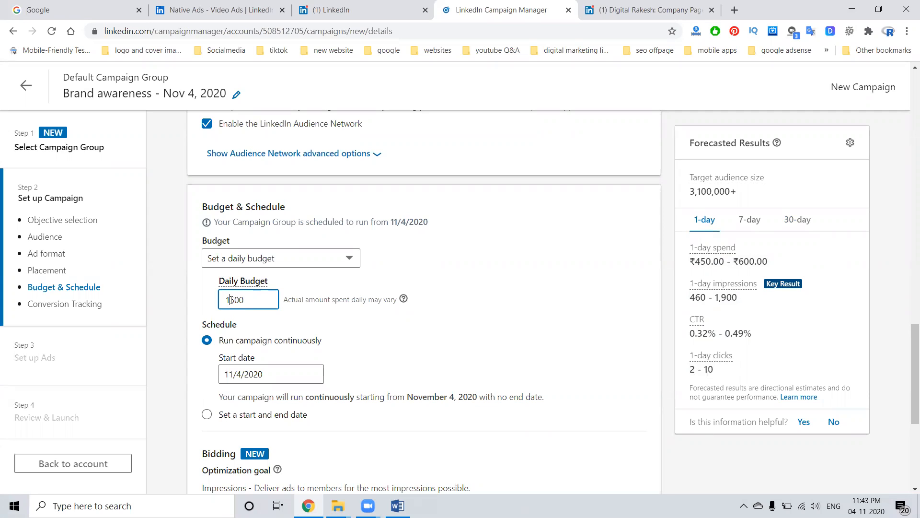
pyautogui.click(440, 273)
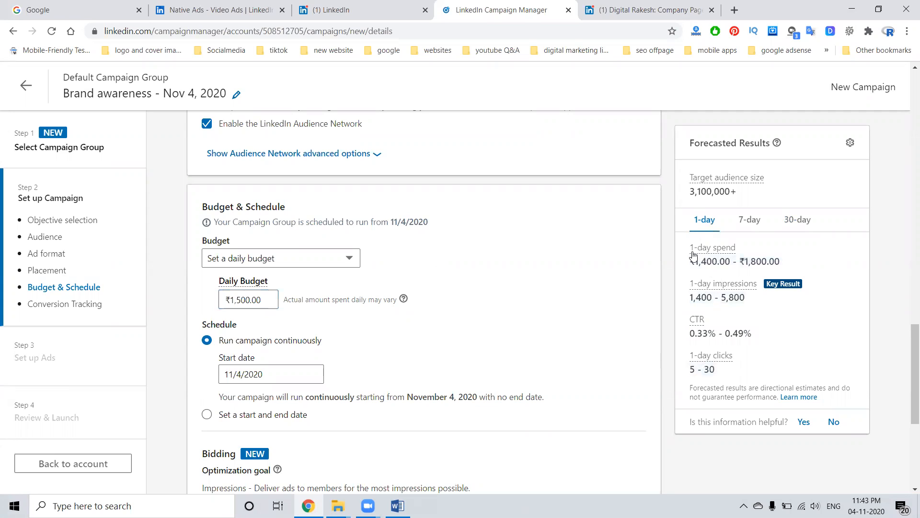
# Step: Compare the 7-day, 30-day and 1-day forecasted results for the campaign
pyautogui.click(746, 227)
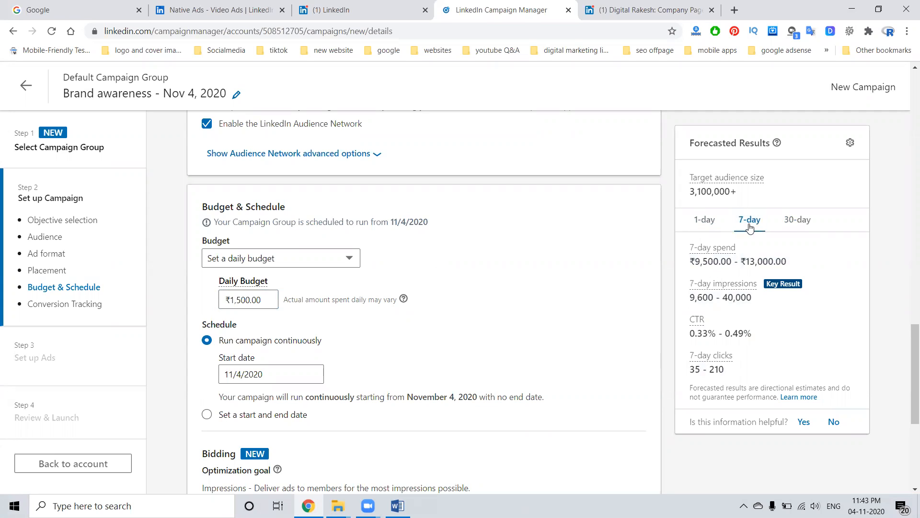
pyautogui.click(794, 223)
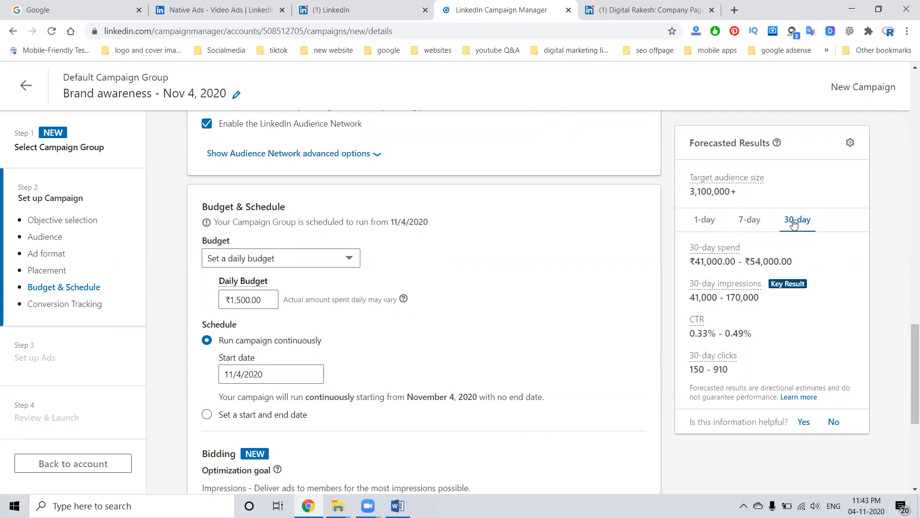
pyautogui.click(705, 223)
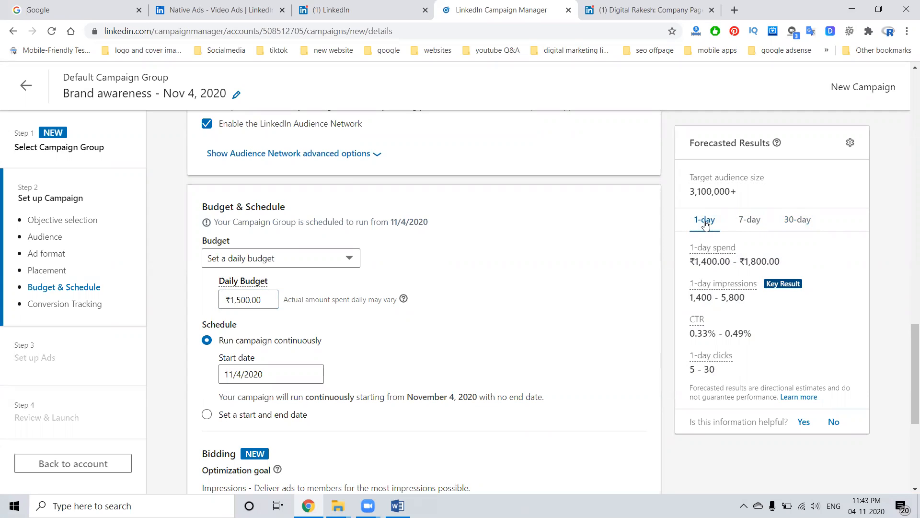
# Step: Review the schedule and bidding options, reading the explanations of the Target cost and Maximum delivery strategies
pyautogui.scroll(-3, 493, 312)
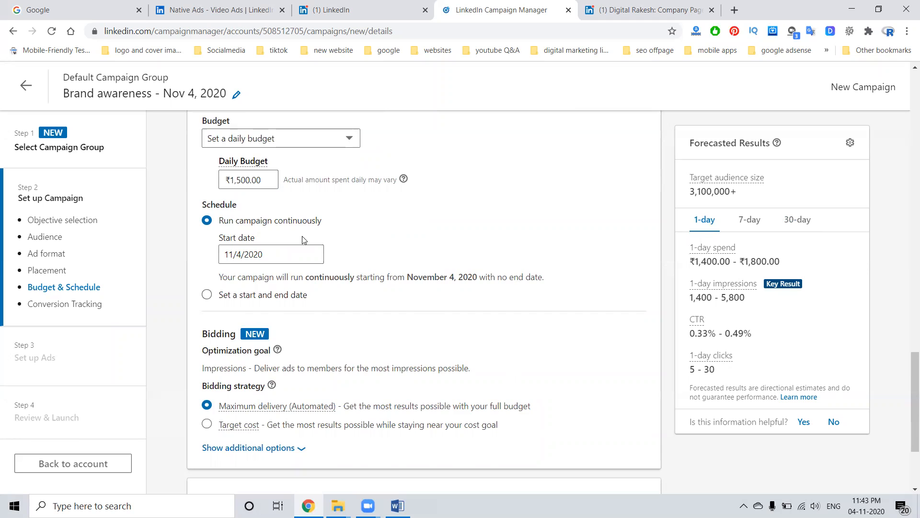
pyautogui.scroll(-3, 304, 240)
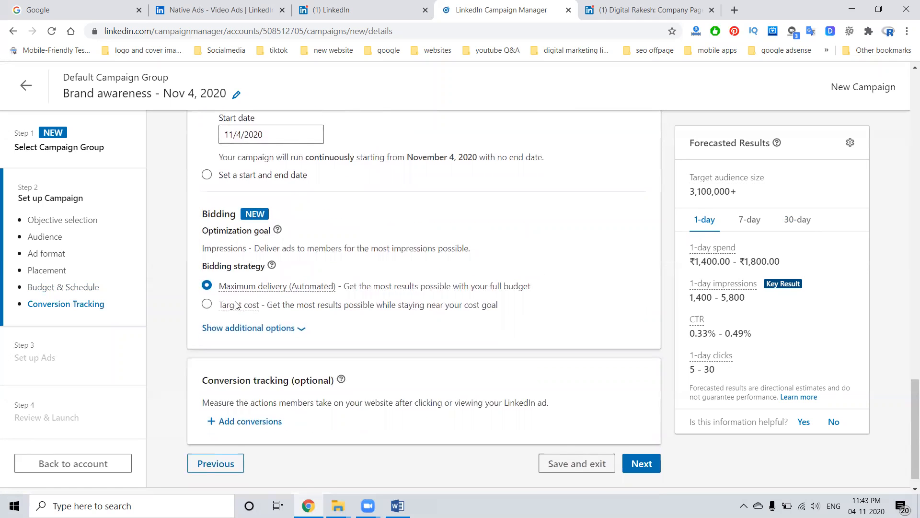
pyautogui.moveTo(238, 295)
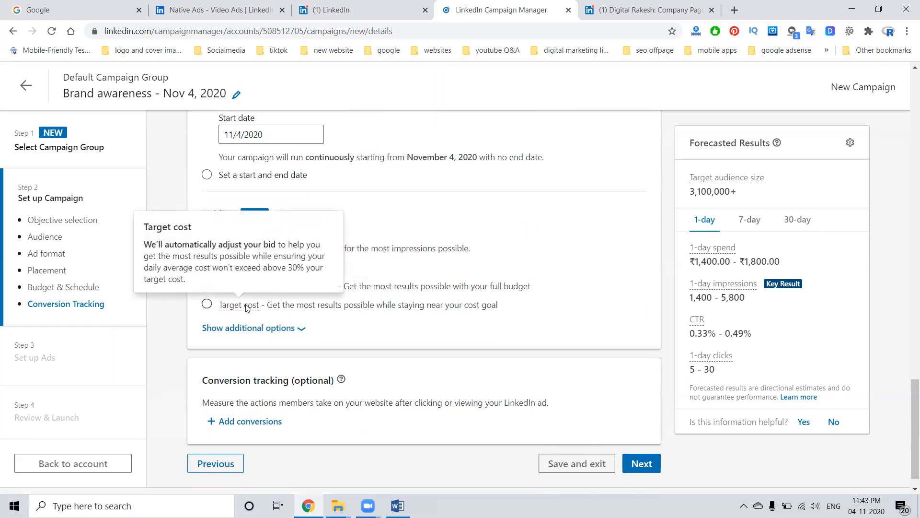
pyautogui.moveTo(315, 289)
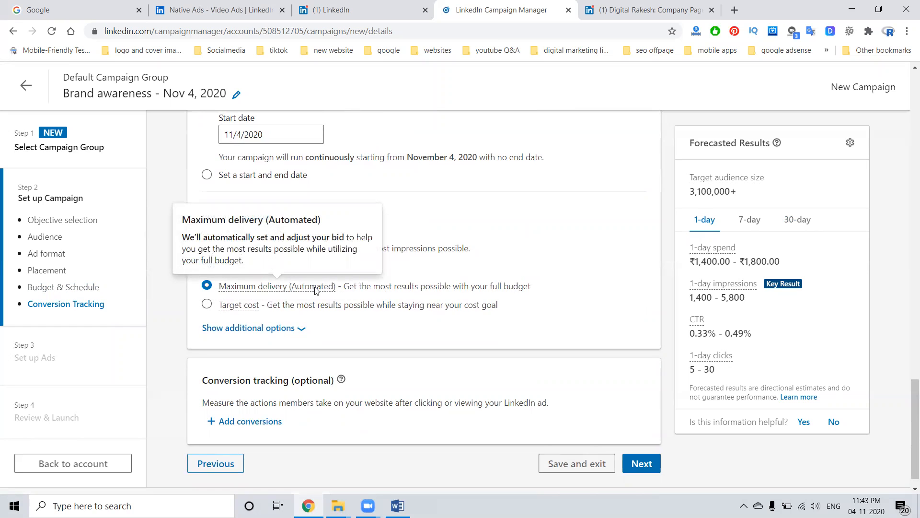
# Step: Save the campaign settings, continue to the ad setup stage and show its 1-day forecast
pyautogui.click(642, 463)
pyautogui.click(698, 432)
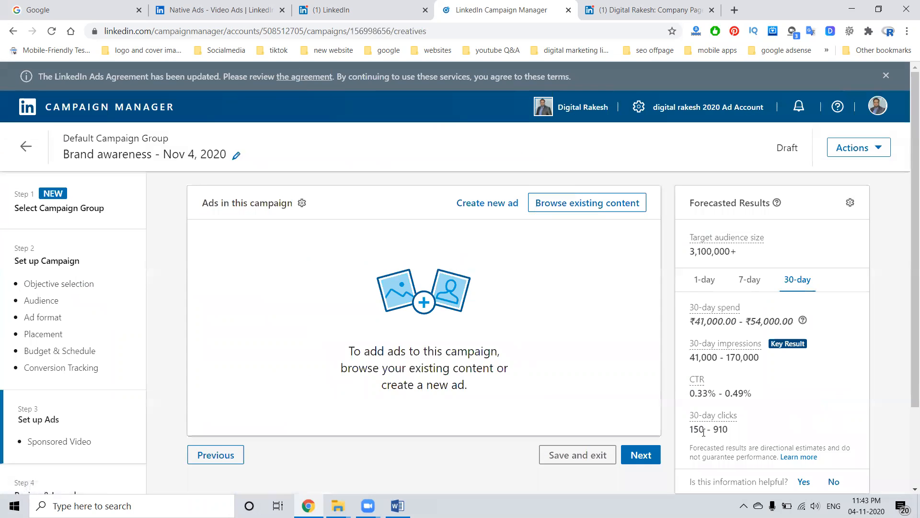
pyautogui.click(704, 280)
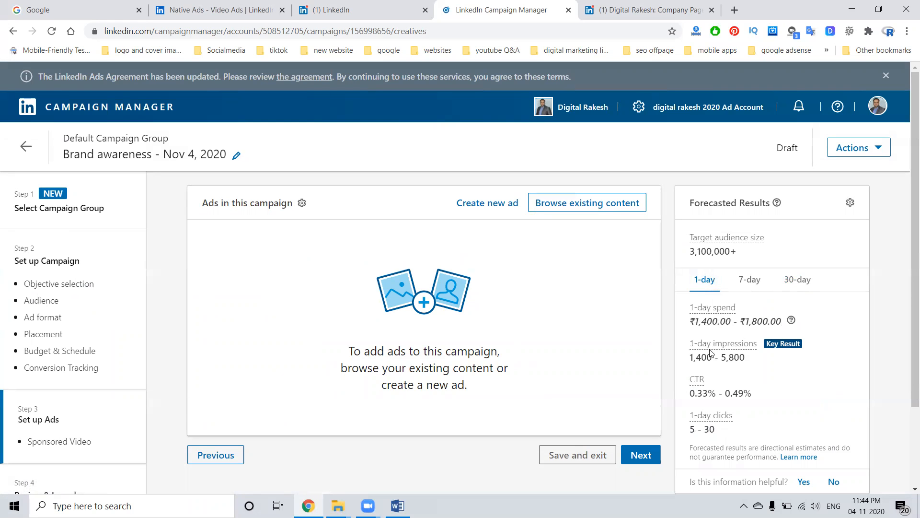
# Step: Switch to the LinkedIn home feed, refresh it and look through the posts for an example of a promoted video ad
pyautogui.click(364, 9)
pyautogui.click(408, 257)
pyautogui.scroll(-3, 408, 257)
pyautogui.scroll(-15, 408, 256)
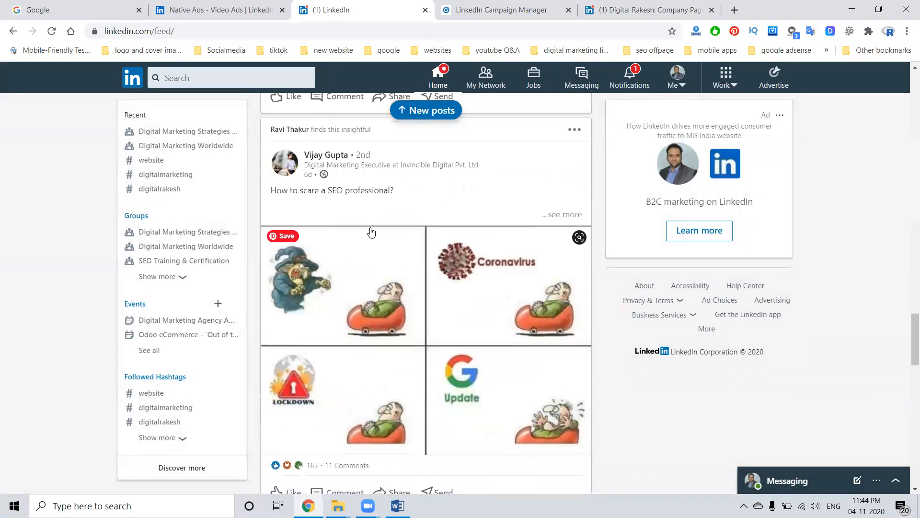
pyautogui.scroll(-15, 371, 232)
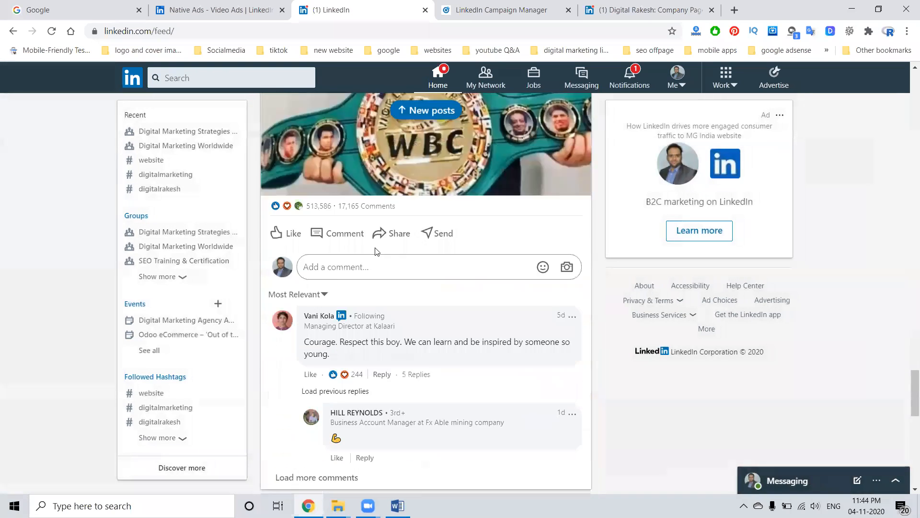
pyautogui.scroll(-15, 377, 253)
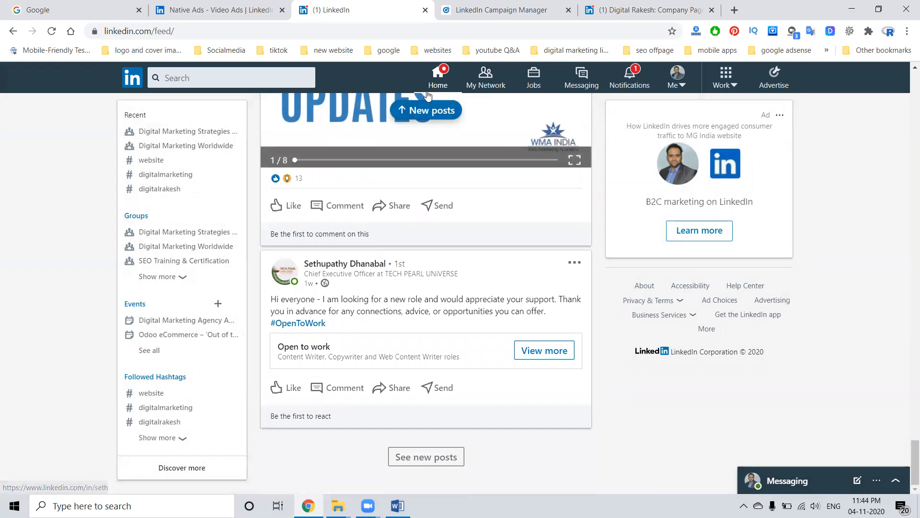
pyautogui.click(447, 82)
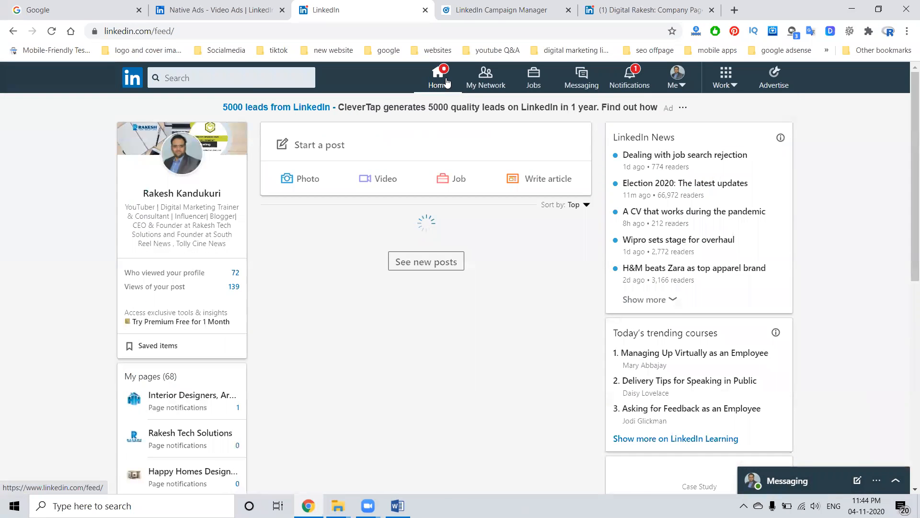
pyautogui.scroll(-10, 459, 237)
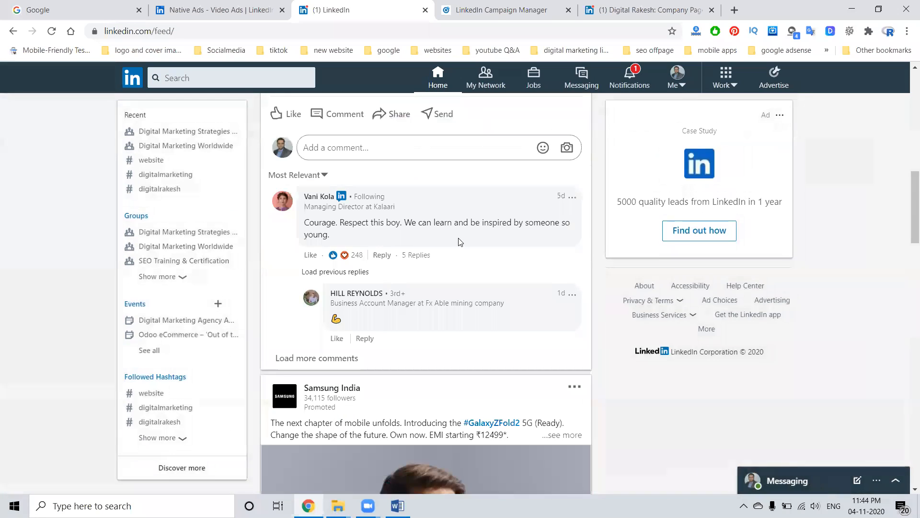
pyautogui.scroll(-5, 458, 241)
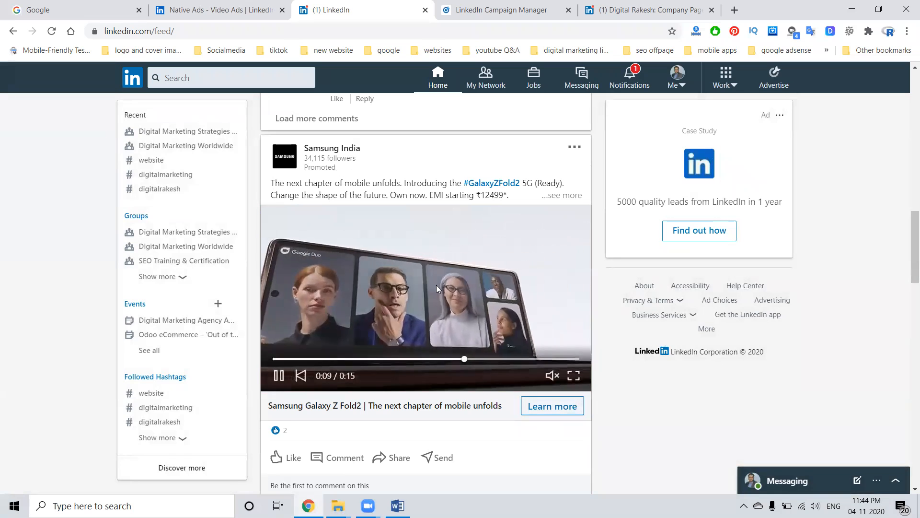
# Step: Back in Campaign Manager, create a new ad named "Learn Free Advanced Digital Marketing Training Course", copying the name from the smo content Word document
pyautogui.click(483, 5)
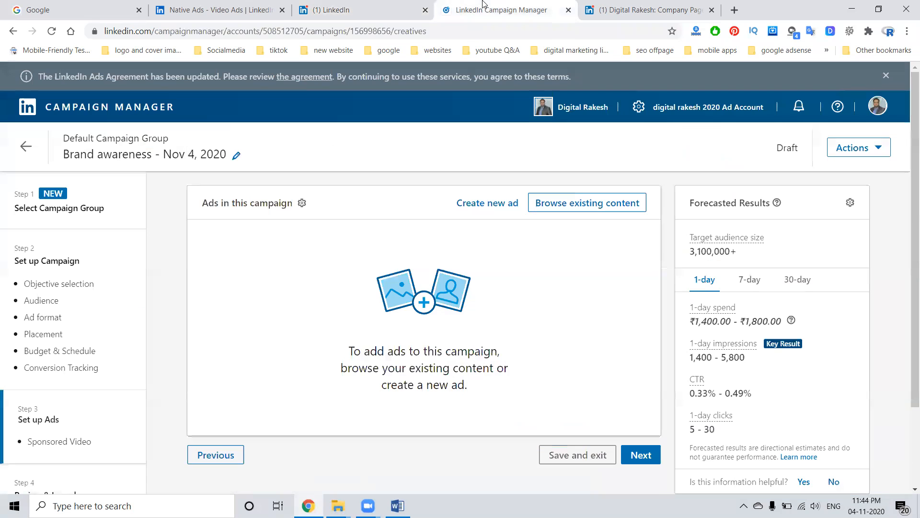
pyautogui.click(472, 202)
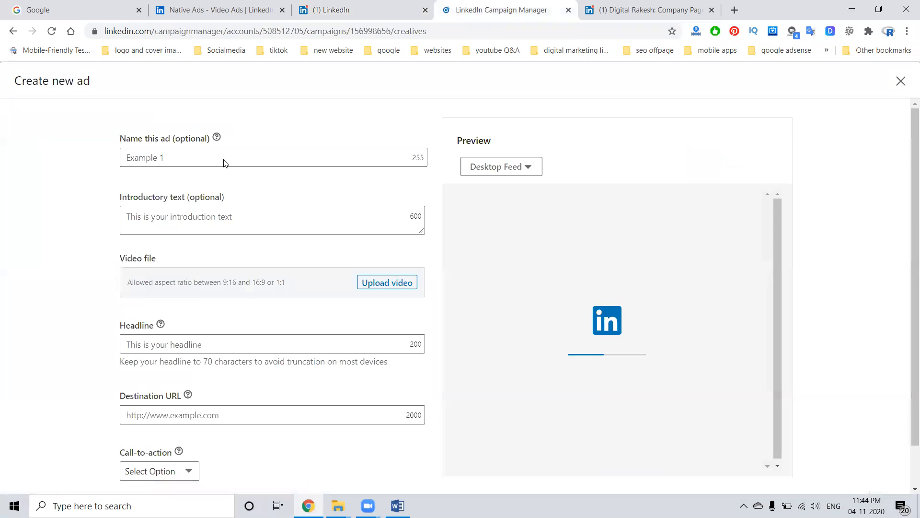
pyautogui.click(189, 156)
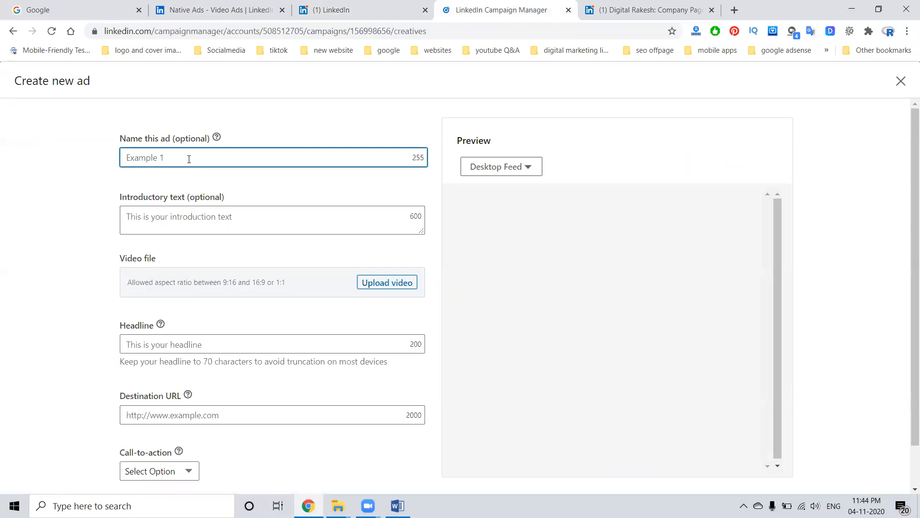
pyautogui.click(398, 506)
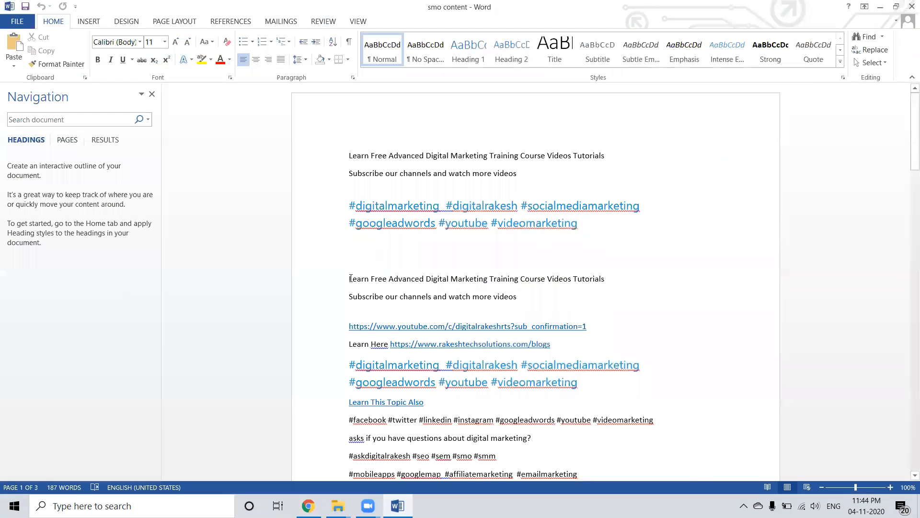
pyautogui.moveTo(348, 279); pyautogui.dragTo(533, 272)
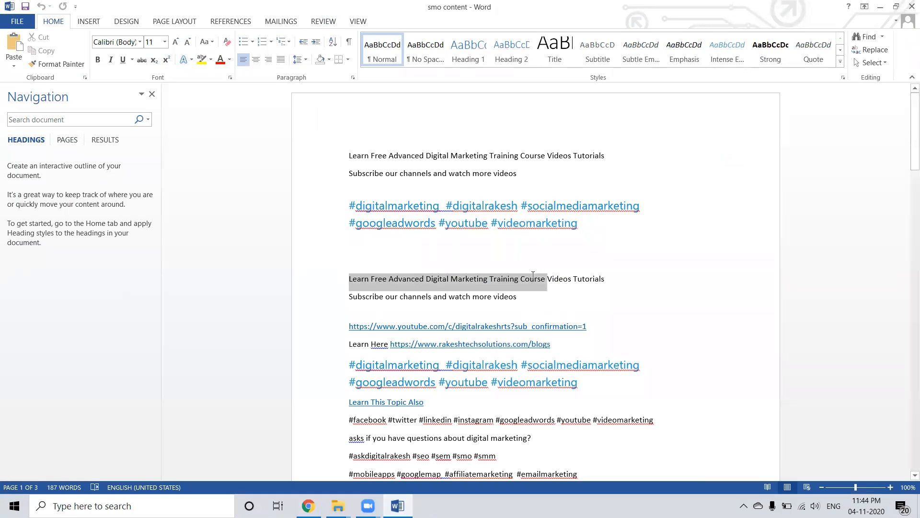
pyautogui.hotkey('ctrl', 'c')
pyautogui.hotkey('alt', 'Tab')
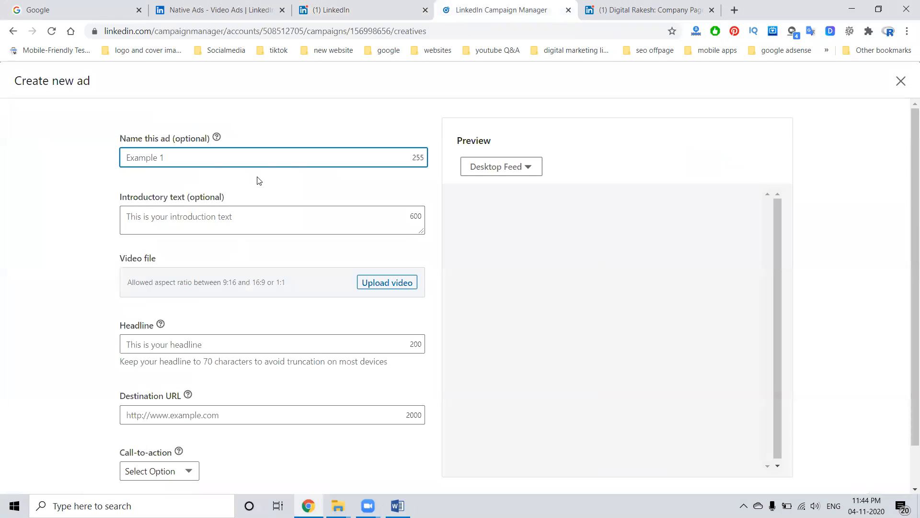
pyautogui.hotkey('ctrl', 'v')
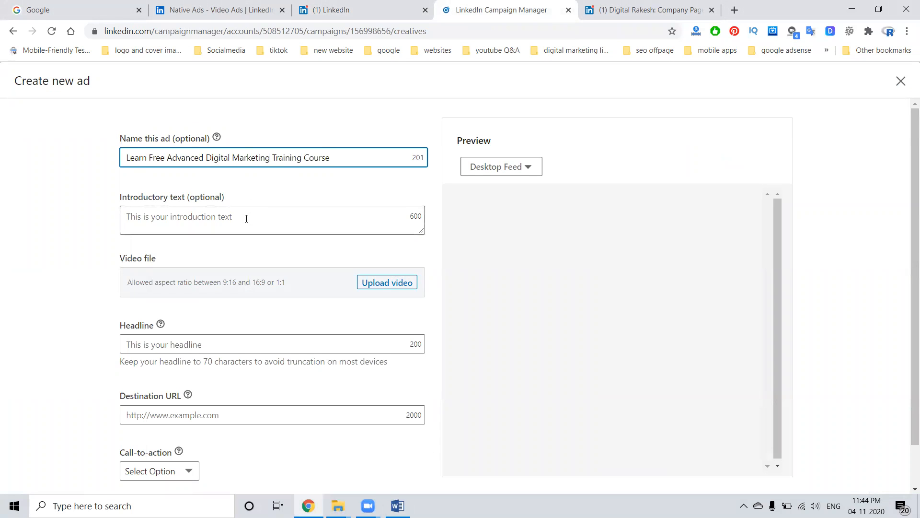
# Step: Copy "Learn Free Advanced Digital Marketing Training Course Videos Tutorials" from the Word document into the ad's introductory text
pyautogui.hotkey('alt', 'Tab')
pyautogui.click(420, 273)
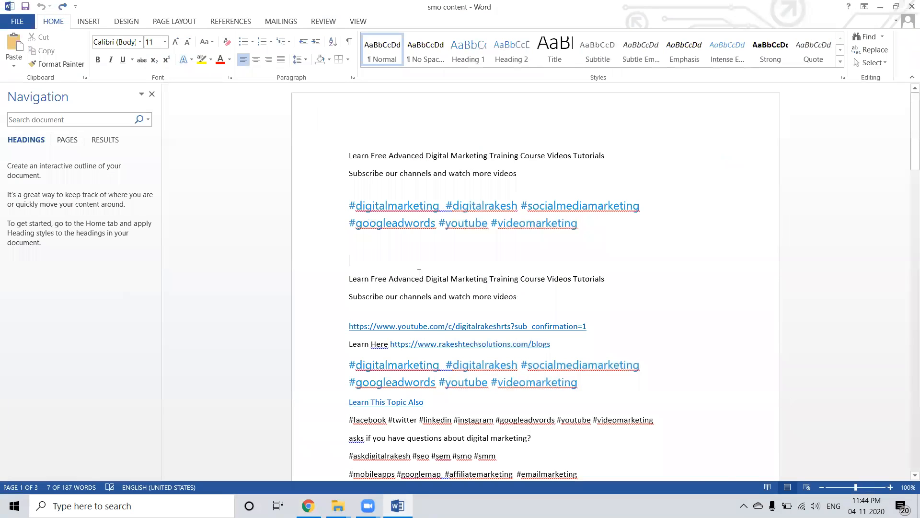
pyautogui.tripleClick(419, 276)
pyautogui.hotkey('ctrl', 'c')
pyautogui.hotkey('alt', 'Tab')
pyautogui.click(256, 222)
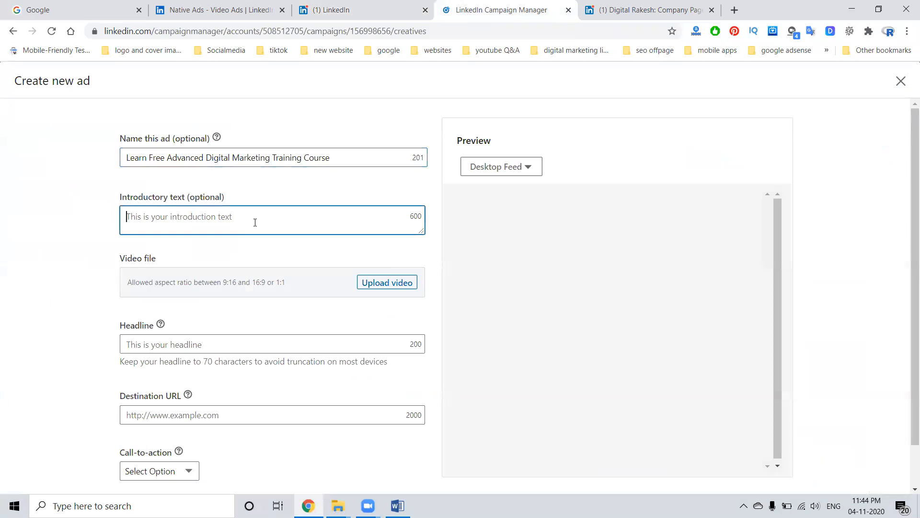
pyautogui.hotkey('ctrl', 'v')
# Step: Upload the video "Add a heading (2)" from the youtube intro videos folder on drive E as the ad's video file
pyautogui.click(383, 285)
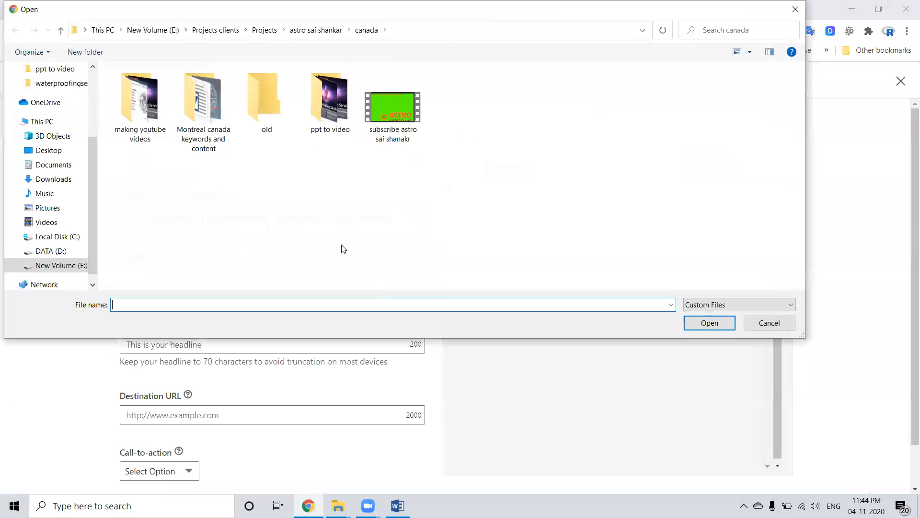
pyautogui.click(199, 30)
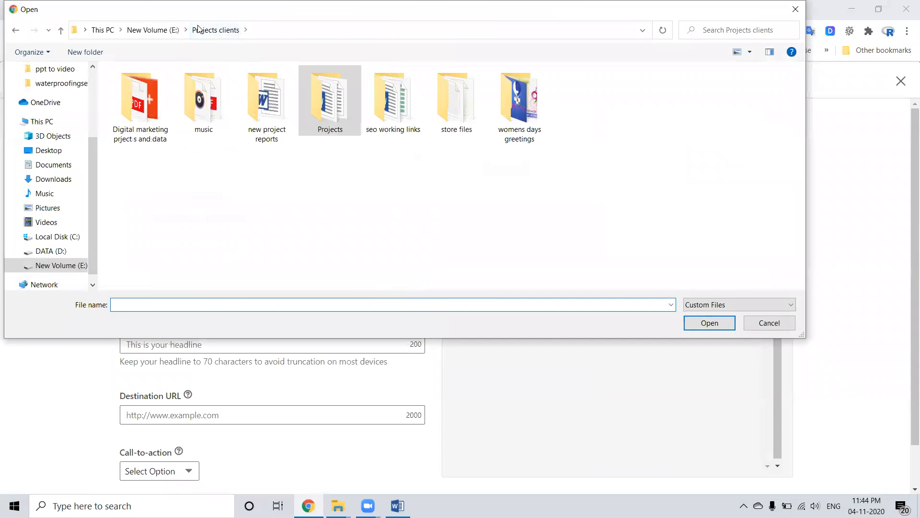
pyautogui.click(158, 30)
pyautogui.doubleClick(349, 126)
pyautogui.scroll(-1, 541, 201)
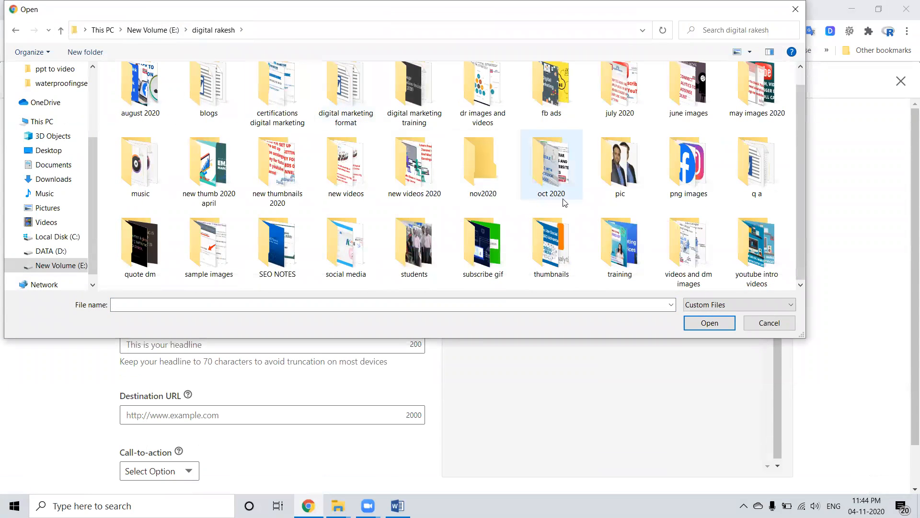
pyautogui.doubleClick(757, 247)
pyautogui.click(216, 118)
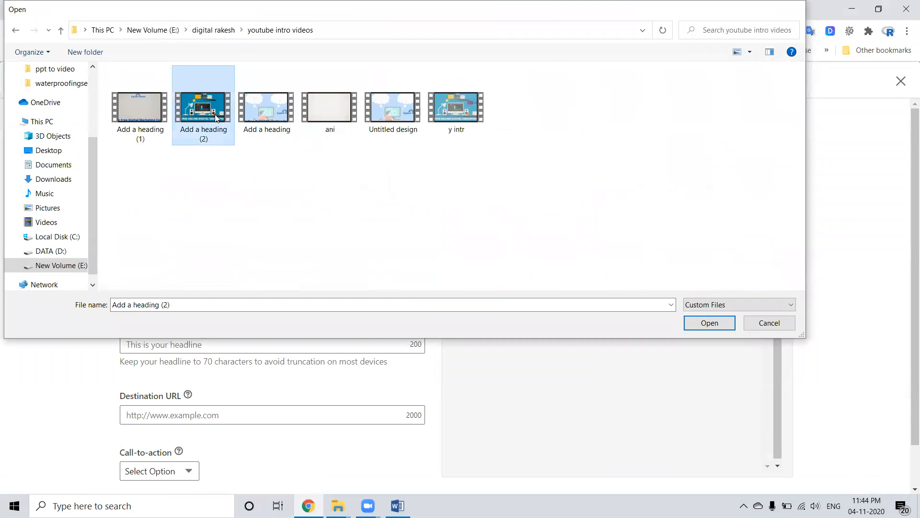
pyautogui.doubleClick(216, 117)
# Step: Set the ad's headline to "Learn Free Advanced Digital Marketing Training Course Videos Tutorials"
pyautogui.scroll(-3, 222, 144)
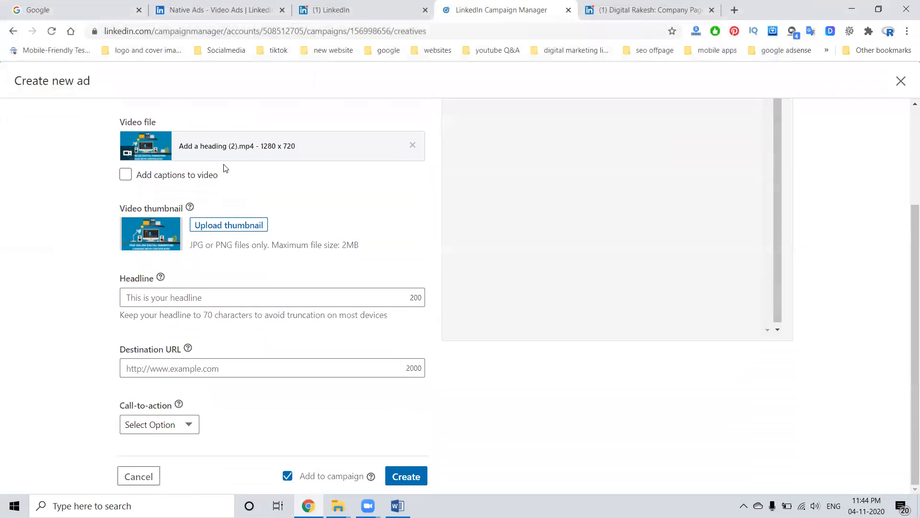
pyautogui.click(224, 295)
pyautogui.hotkey('ctrl', 'v')
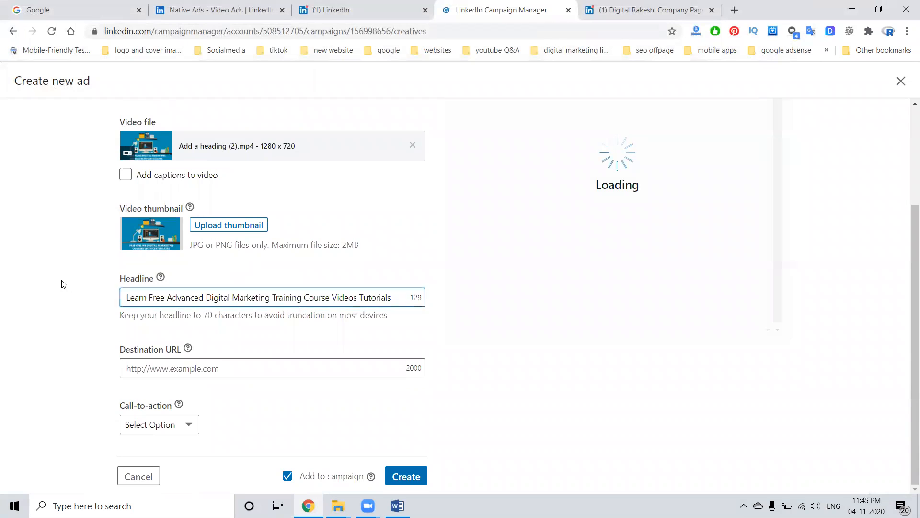
pyautogui.click(208, 369)
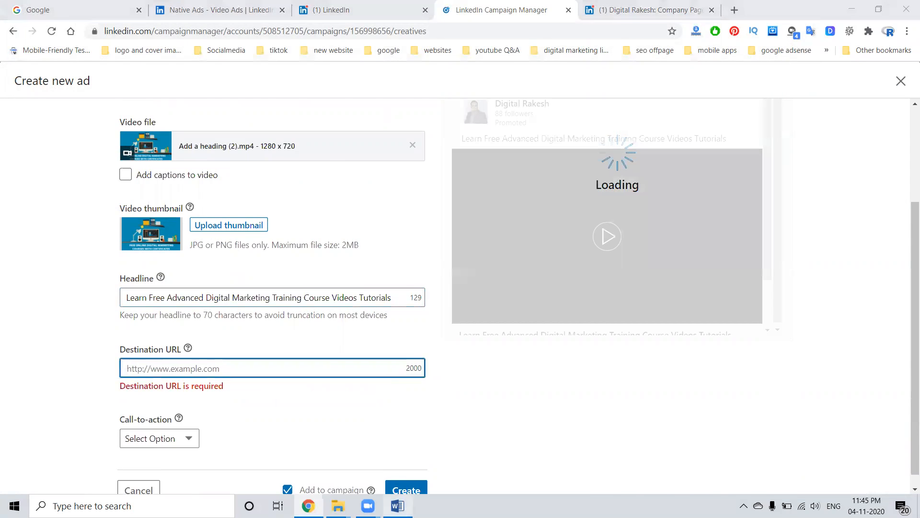
pyautogui.hotkey('alt', 'Tab')
pyautogui.click(330, 330)
pyautogui.hotkey('ctrl', 'c')
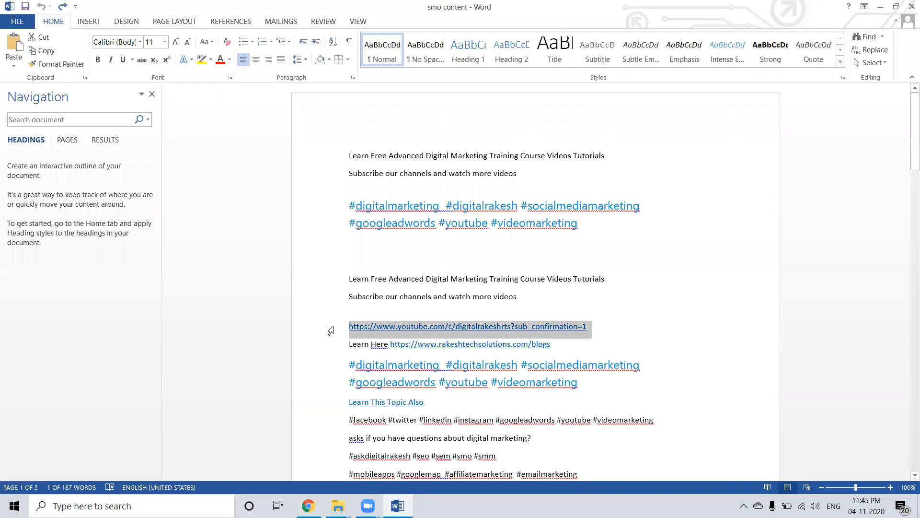
pyautogui.hotkey('alt', 'Tab')
pyautogui.hotkey('ctrl', 'v')
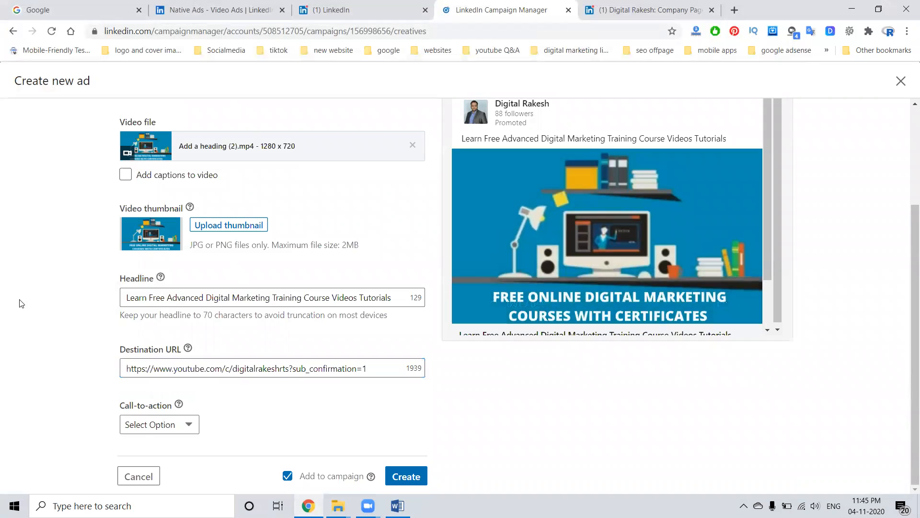
pyautogui.click(188, 426)
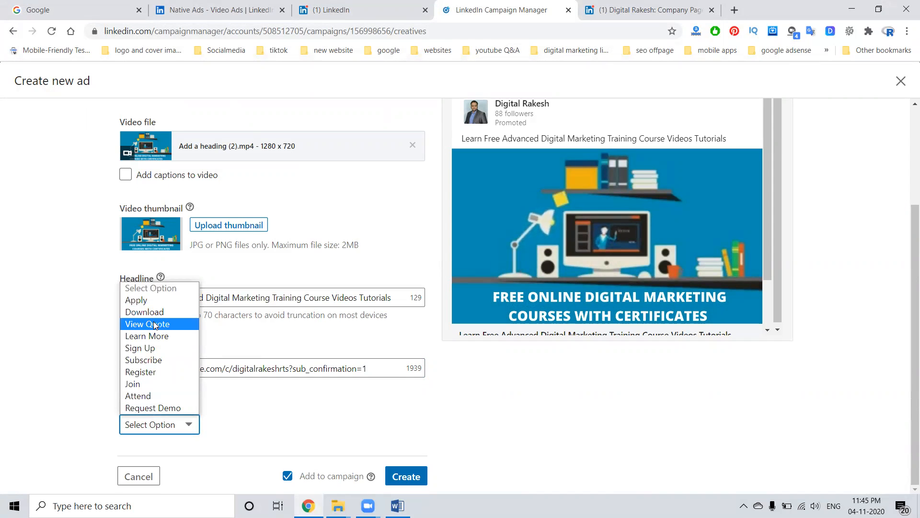
pyautogui.click(153, 359)
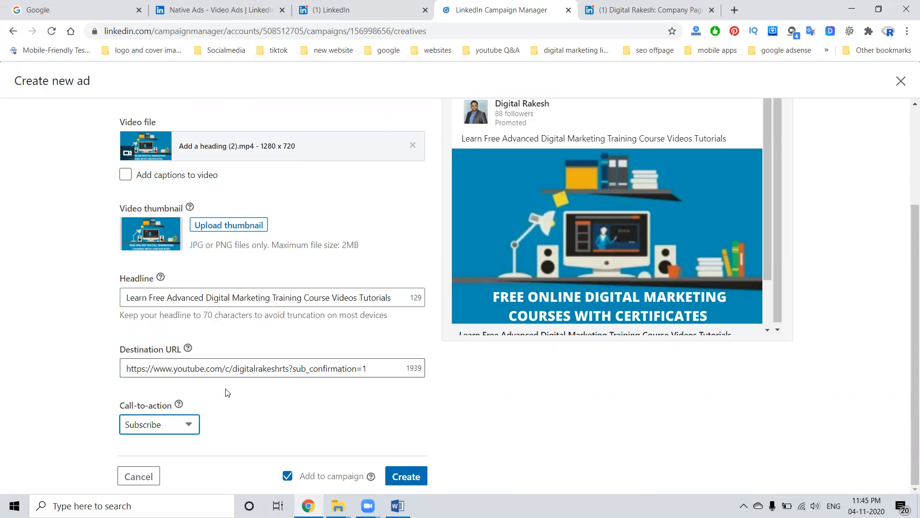
# Step: Examine the call-to-action on Samsung India's promoted video in the LinkedIn feed, and review the new ad's form in Campaign Manager
pyautogui.click(331, 10)
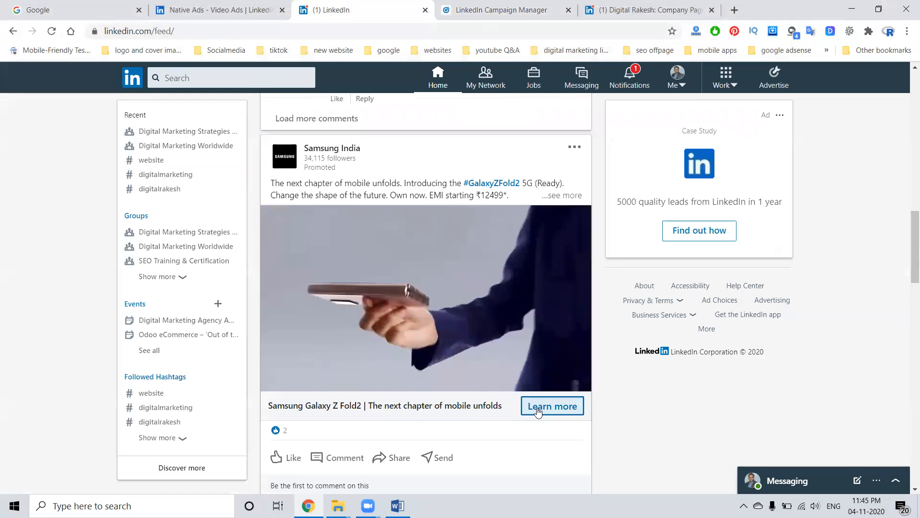
pyautogui.click(529, 10)
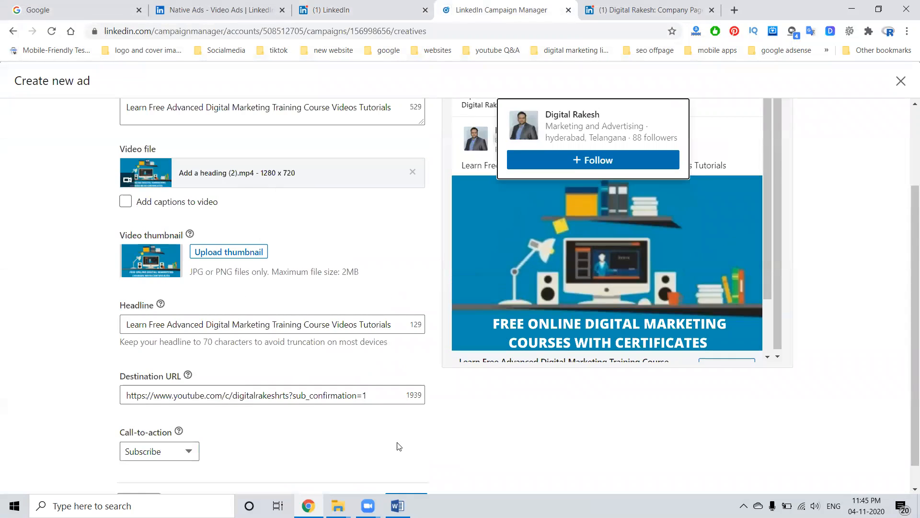
pyautogui.scroll(-1, 370, 425)
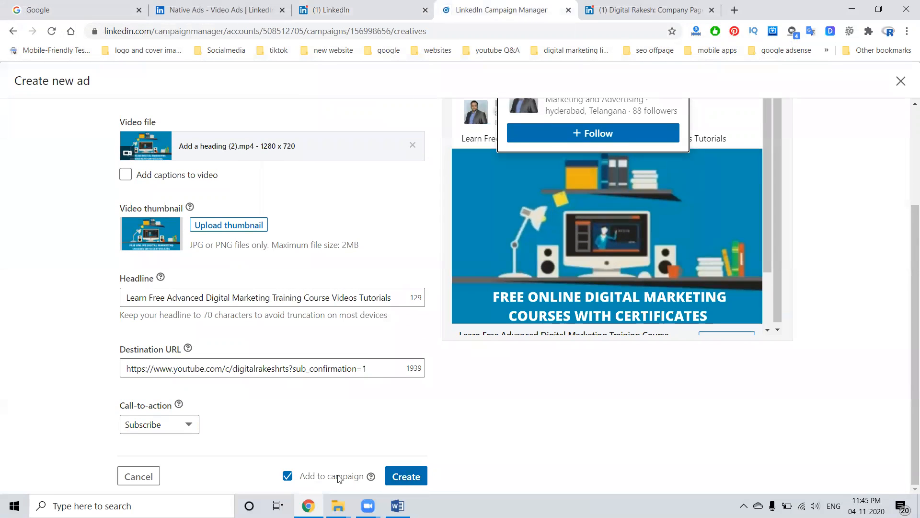
pyautogui.scroll(3, 256, 357)
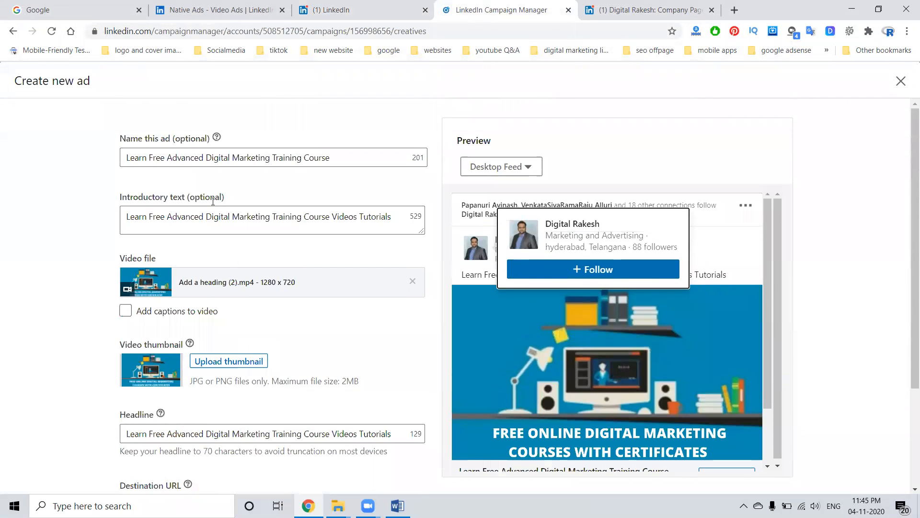
pyautogui.tripleClick(195, 161)
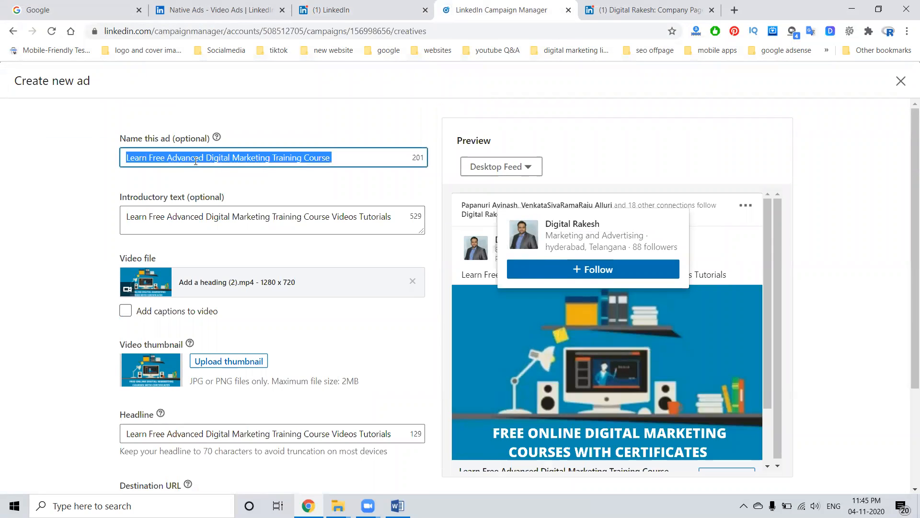
pyautogui.press('BackSpace')
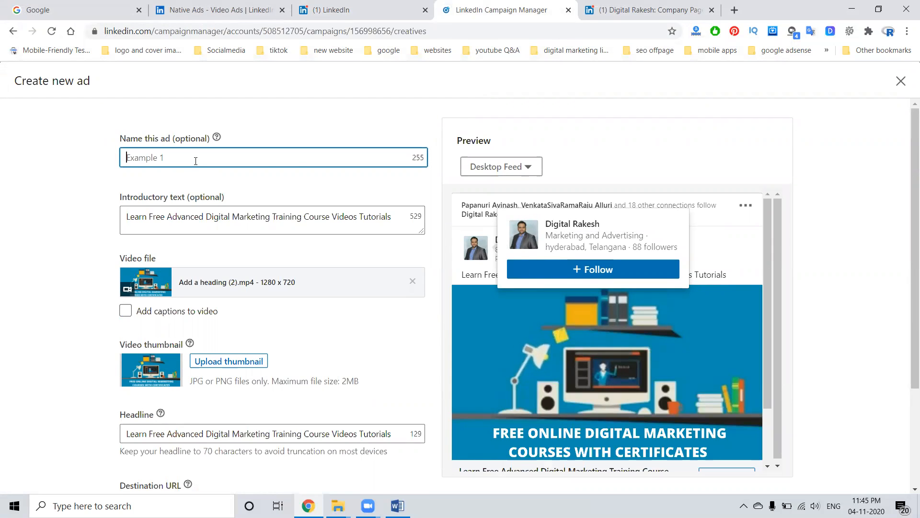
pyautogui.hotkey('ctrl', 'z')
# Step: Replace the introductory text with the Word document's course list from "Advanced Digital Marketing Training Free Video Tutorials -" through "ORM Management"
pyautogui.tripleClick(210, 216)
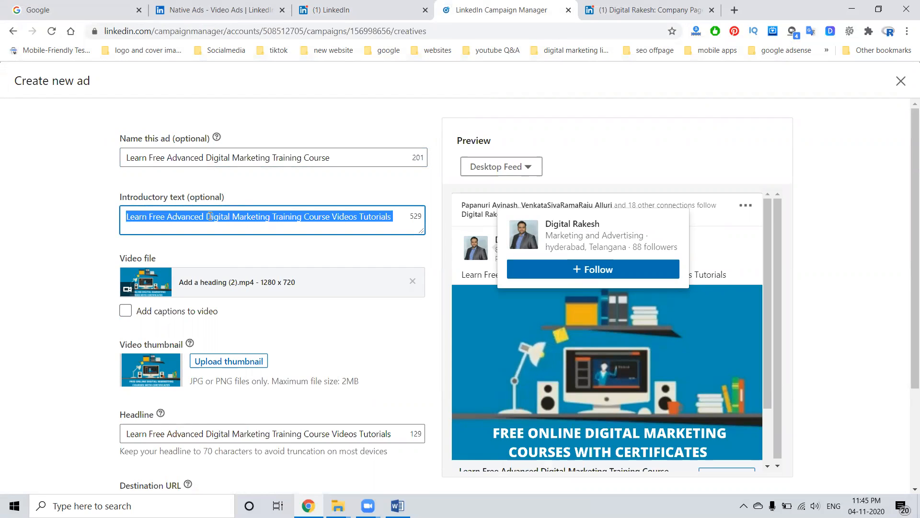
pyautogui.press('BackSpace')
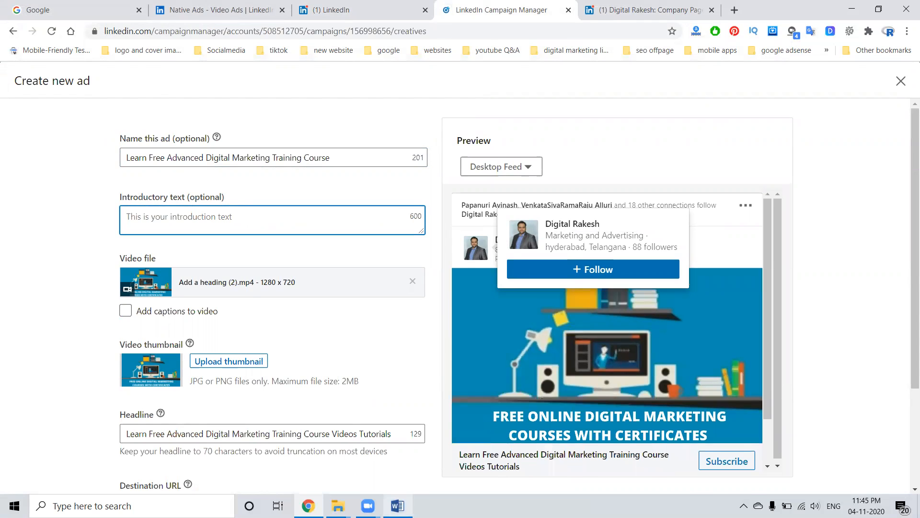
pyautogui.click(397, 506)
pyautogui.scroll(-6, 414, 339)
pyautogui.scroll(-10, 413, 339)
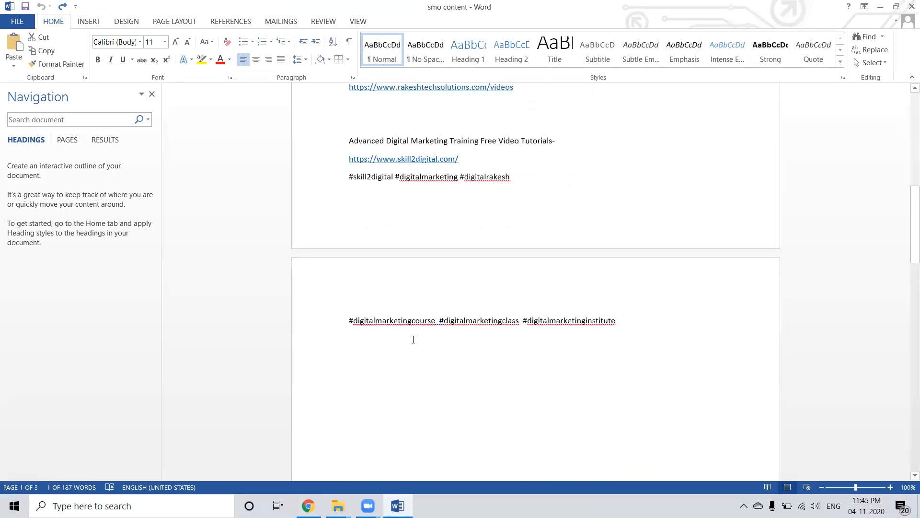
pyautogui.moveTo(349, 171); pyautogui.dragTo(420, 391)
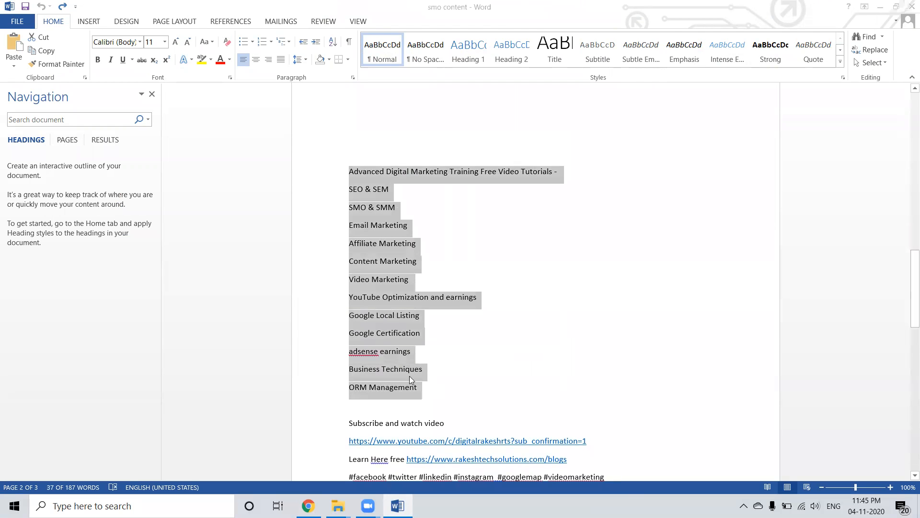
pyautogui.hotkey('ctrl', 'c')
pyautogui.hotkey('alt', 'Tab')
pyautogui.hotkey('ctrl', 'v')
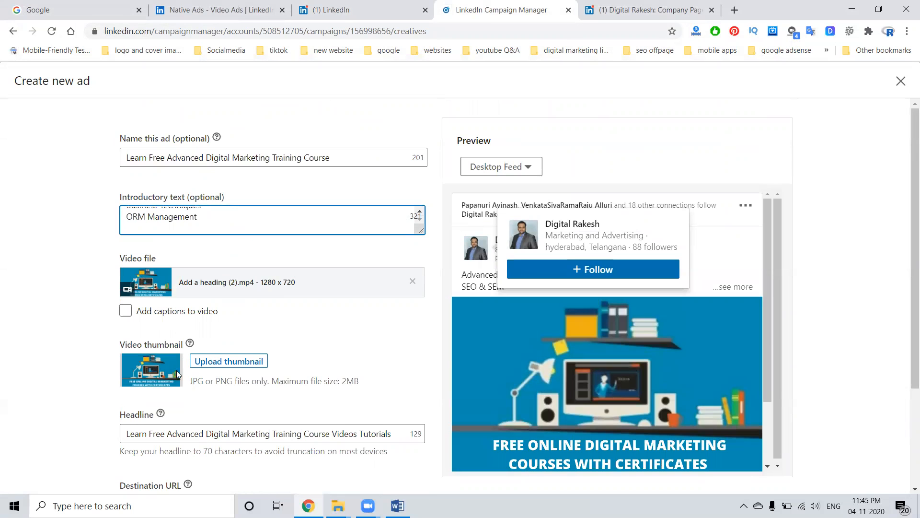
pyautogui.scroll(-3, 63, 326)
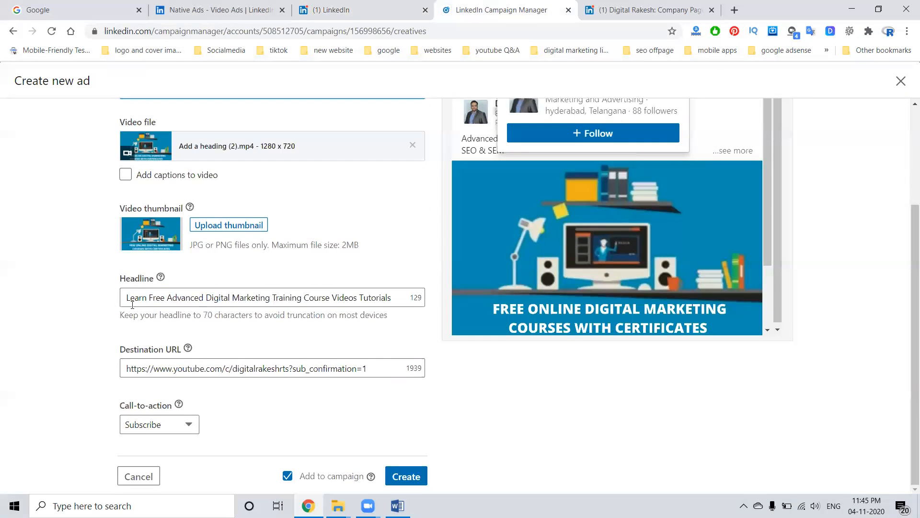
pyautogui.tripleClick(159, 300)
pyautogui.press('BackSpace')
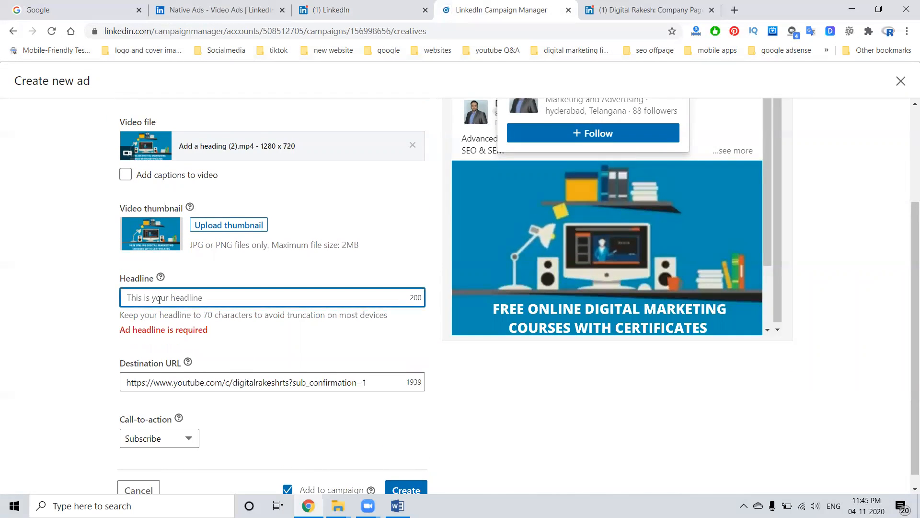
pyautogui.hotkey('ctrl', 'v')
pyautogui.tripleClick(225, 368)
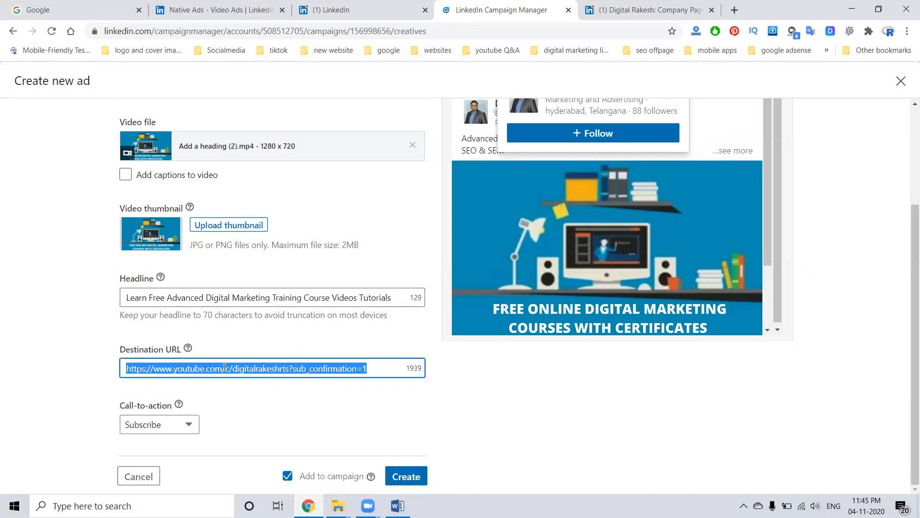
pyautogui.press('BackSpace')
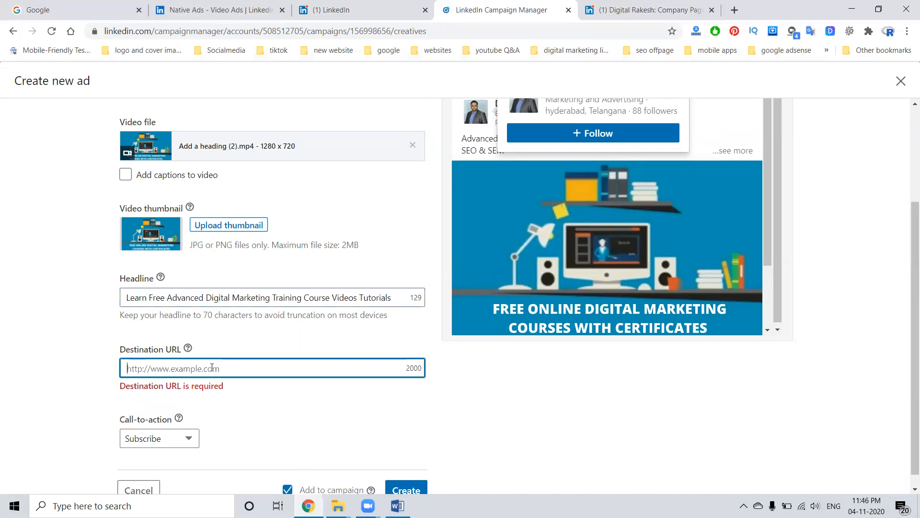
pyautogui.hotkey('ctrl', 'v')
pyautogui.click(95, 323)
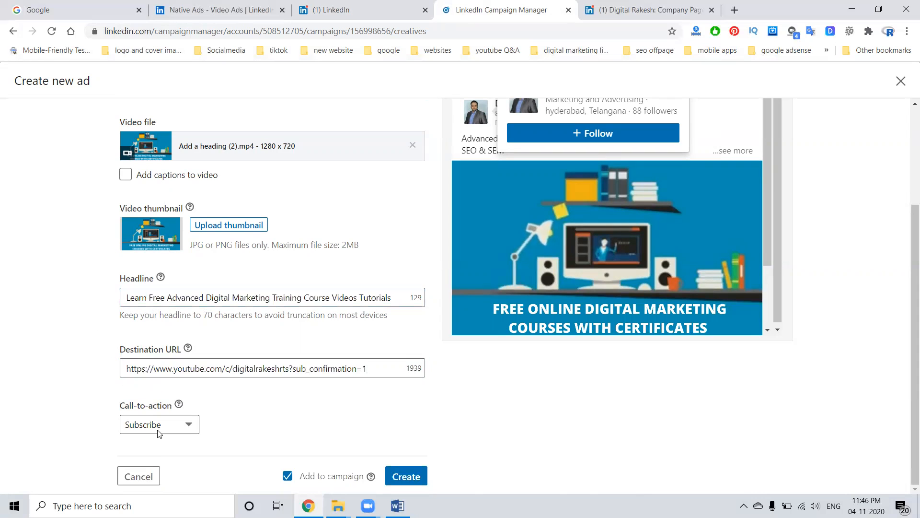
# Step: Compare the ad form with Samsung India's promoted video in the LinkedIn feed and the sample on LinkedIn's Video Ads page
pyautogui.click(383, 10)
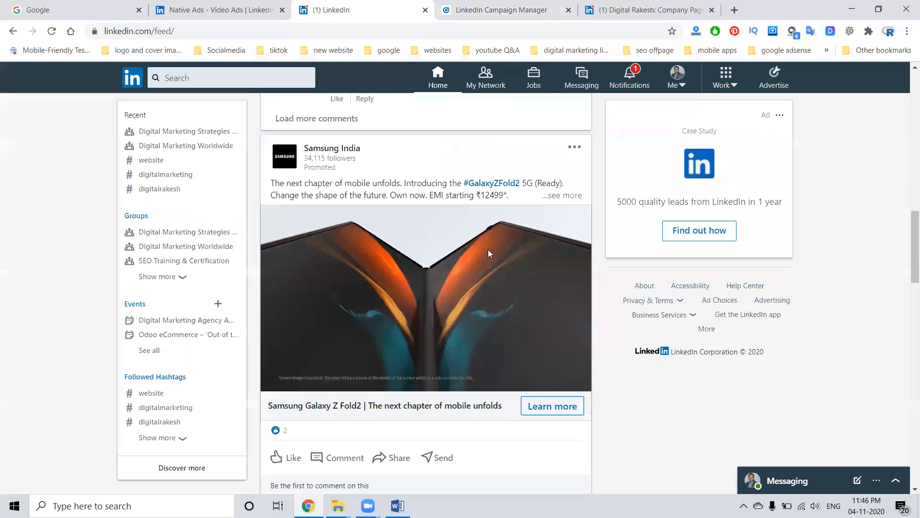
pyautogui.click(212, 10)
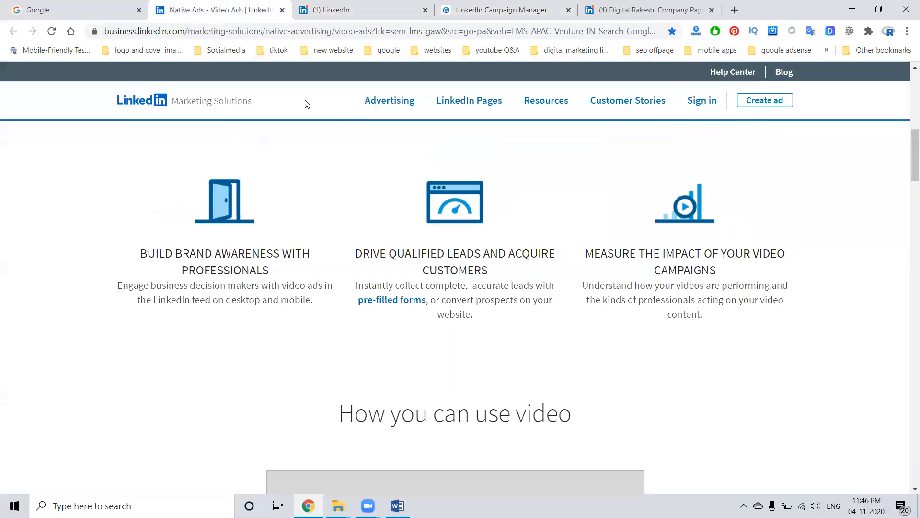
pyautogui.scroll(6, 572, 243)
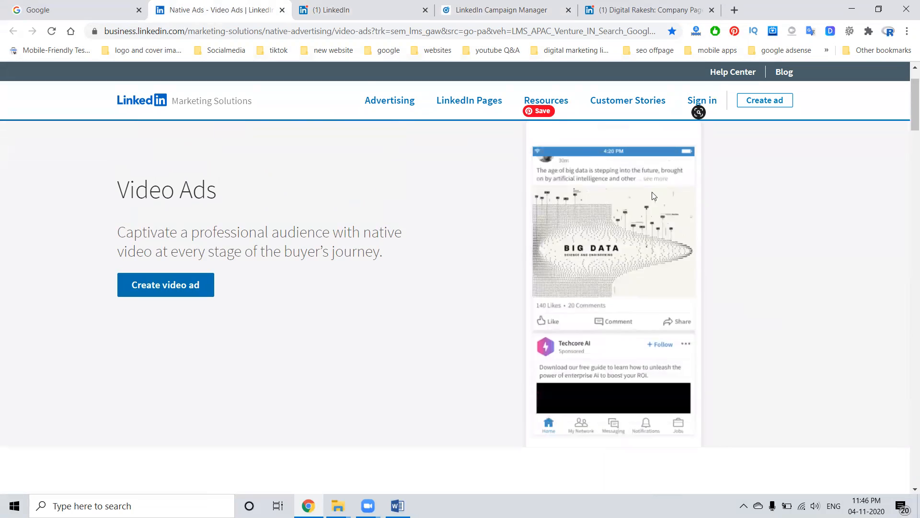
pyautogui.click(479, 10)
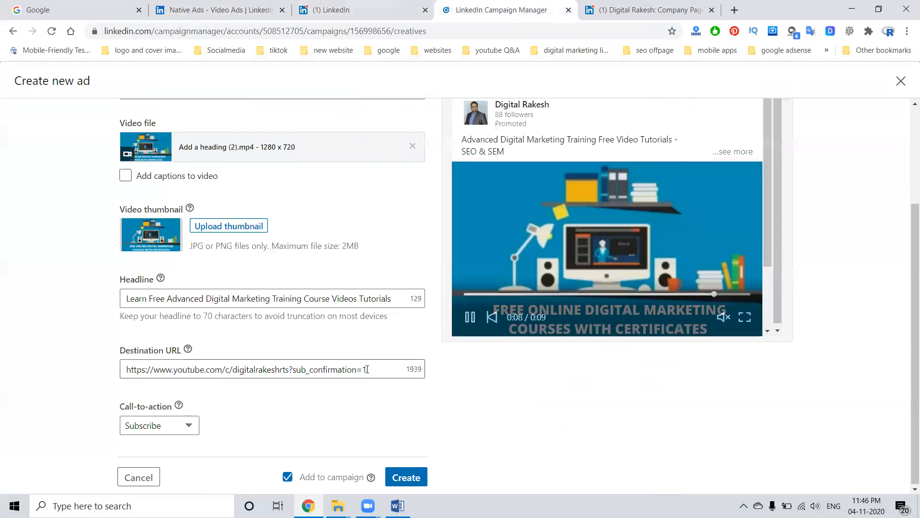
pyautogui.click(185, 4)
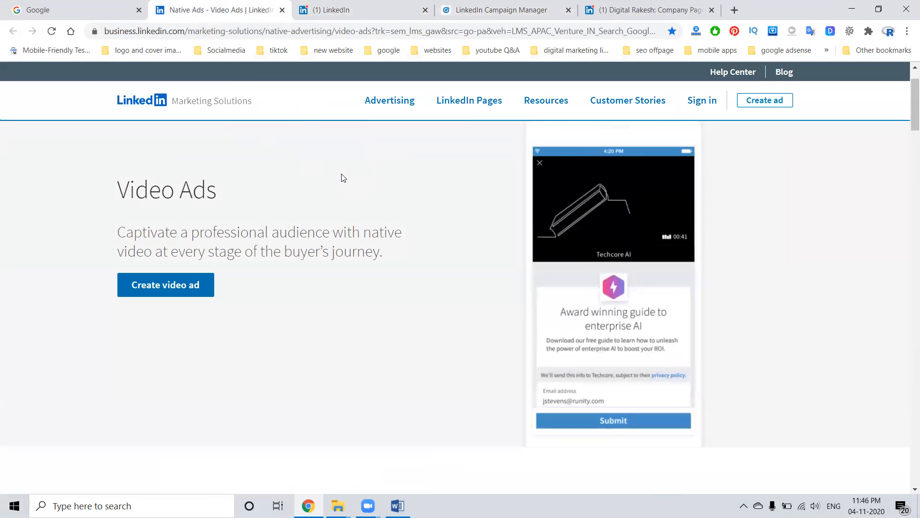
# Step: Open rakeshtechsolutions.com in a new browser tab and look through the articles on its Blogs page
pyautogui.click(734, 10)
pyautogui.write('r')
pyautogui.press('Return')
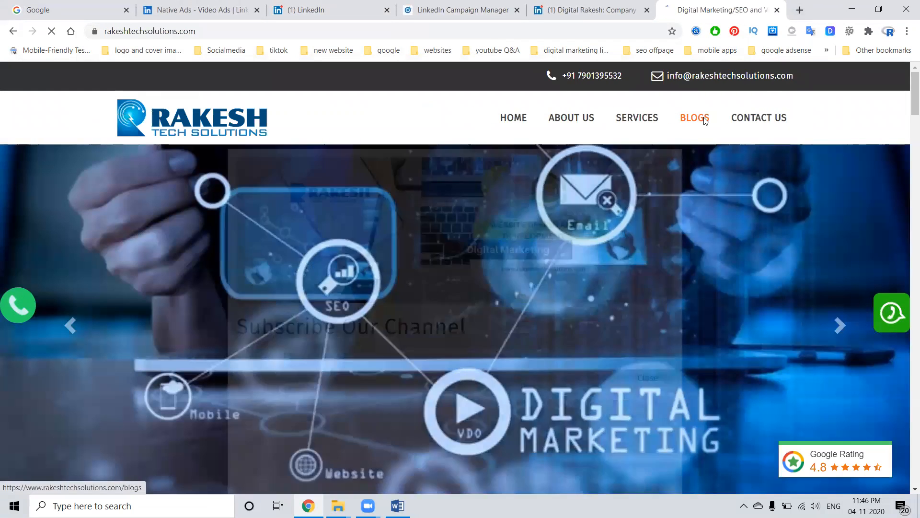
pyautogui.click(701, 119)
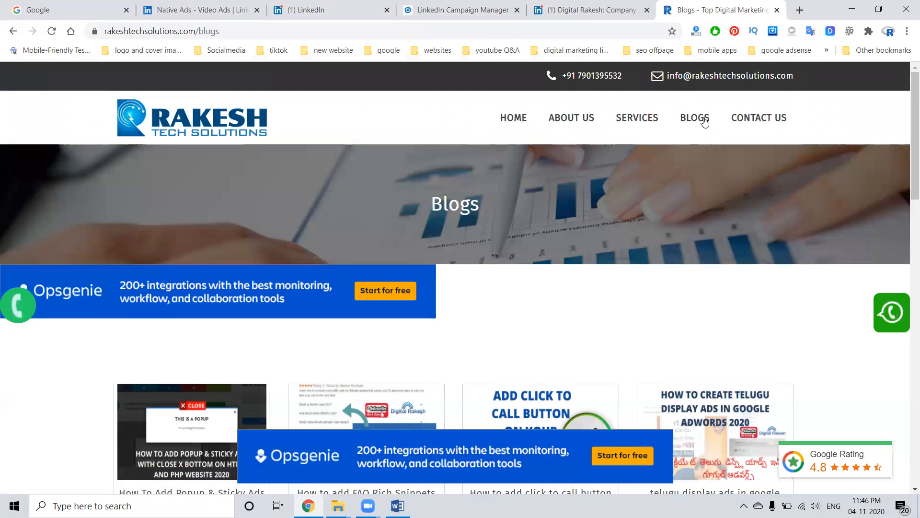
pyautogui.scroll(-4, 582, 156)
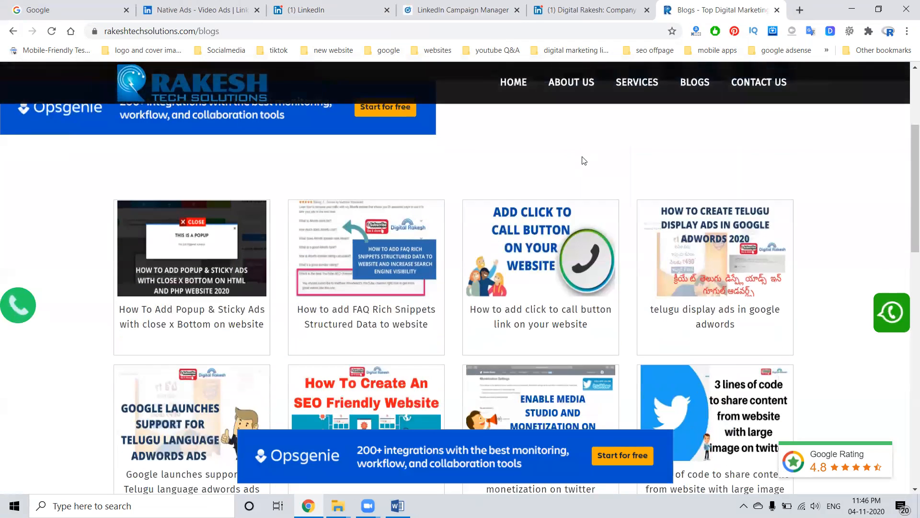
# Step: Return to Campaign Manager, create the video ad with it added to the campaign, and continue to Review & Launch
pyautogui.click(487, 18)
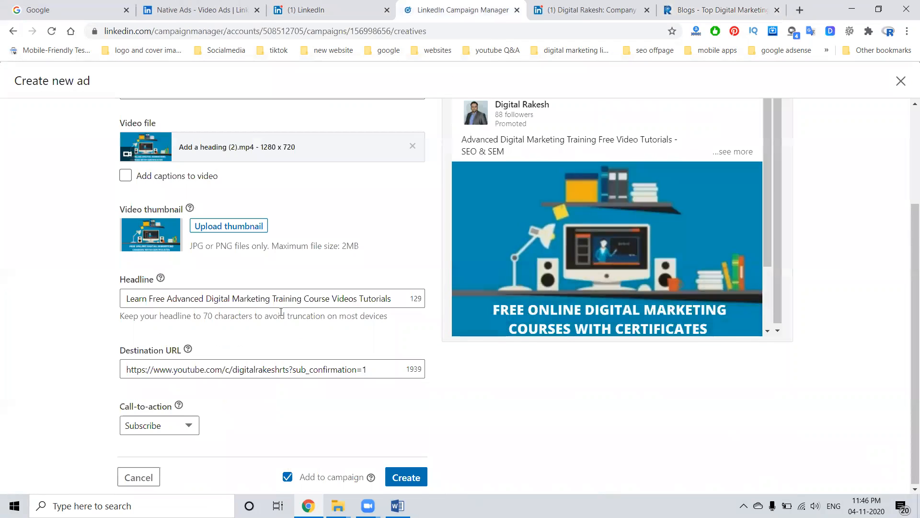
pyautogui.click(397, 478)
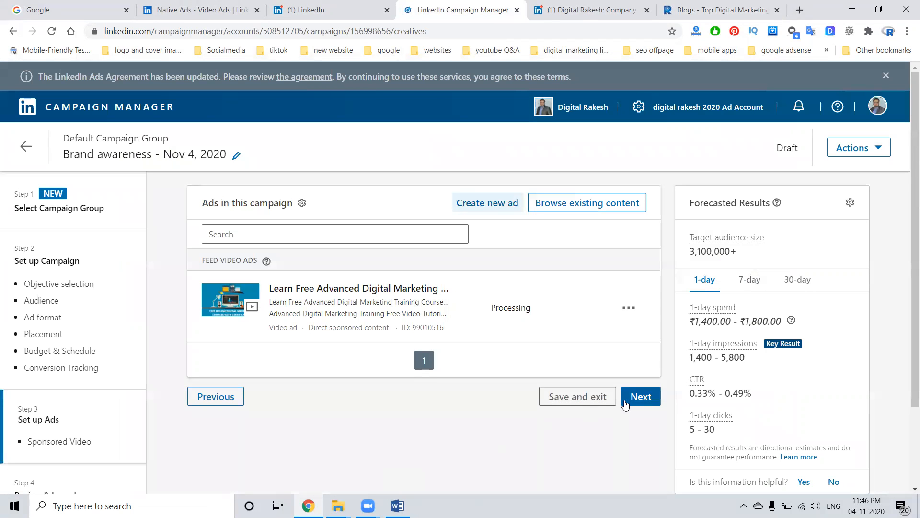
pyautogui.click(641, 401)
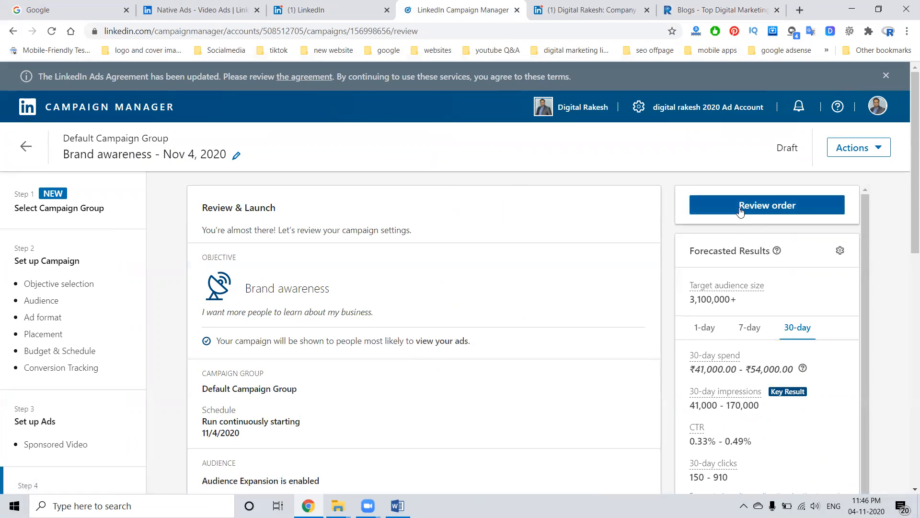
# Step: Review the campaign's objective, audience, budget and ad settings, and compare its 1-day, 7-day and 30-day forecasted results
pyautogui.scroll(-1, 869, 278)
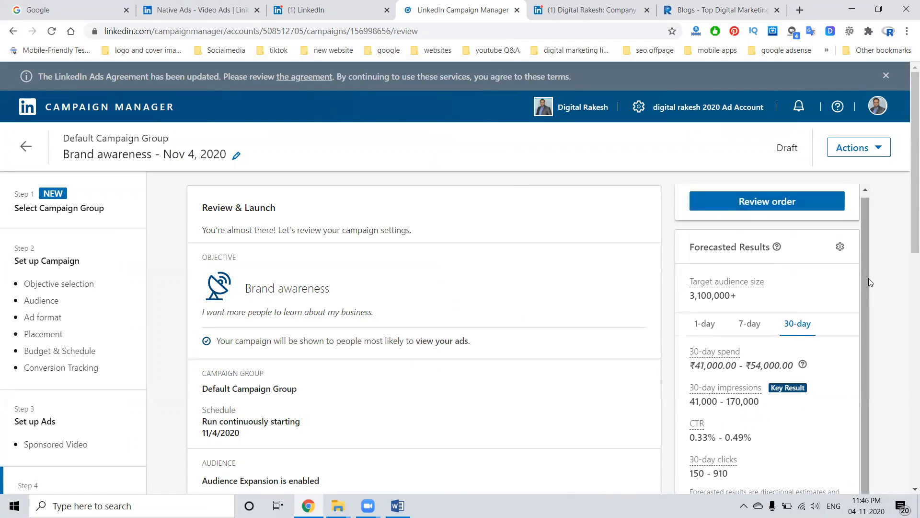
pyautogui.scroll(-10, 869, 278)
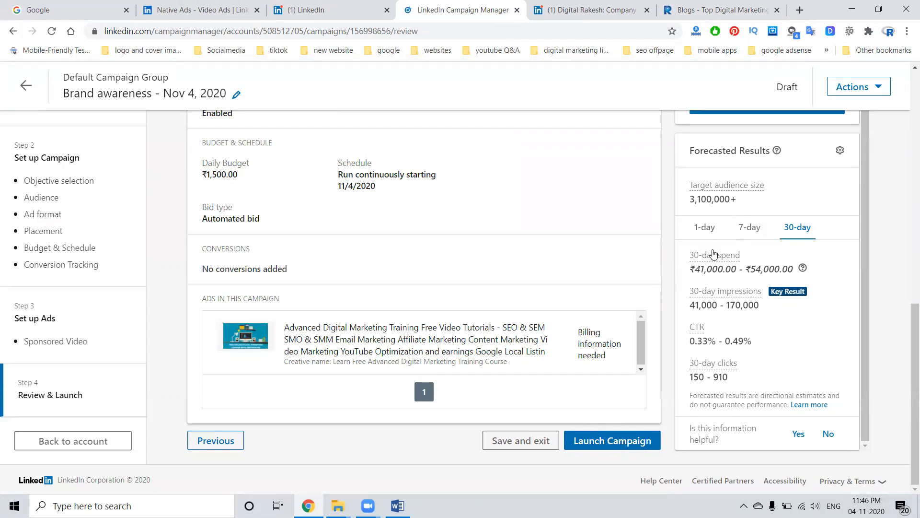
pyautogui.click(703, 231)
pyautogui.click(743, 231)
pyautogui.click(788, 229)
pyautogui.click(705, 230)
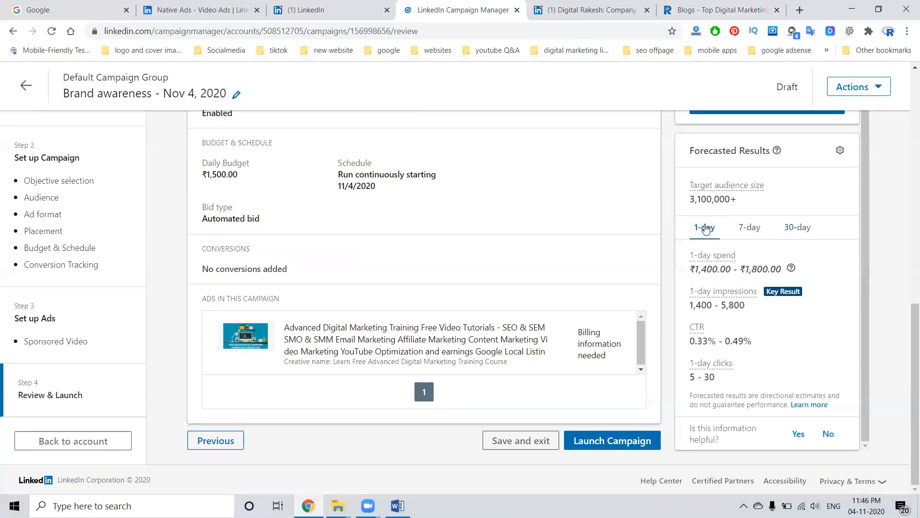
pyautogui.scroll(1, 222, 267)
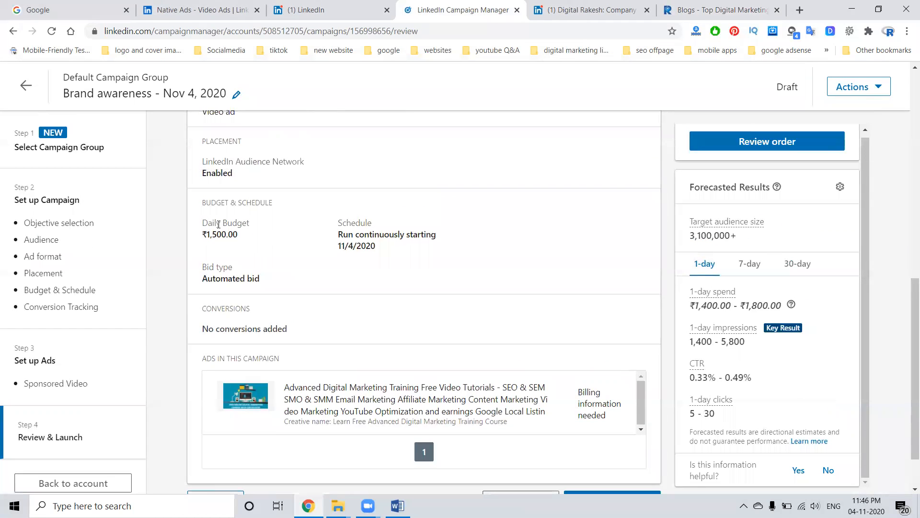
pyautogui.scroll(8, 301, 247)
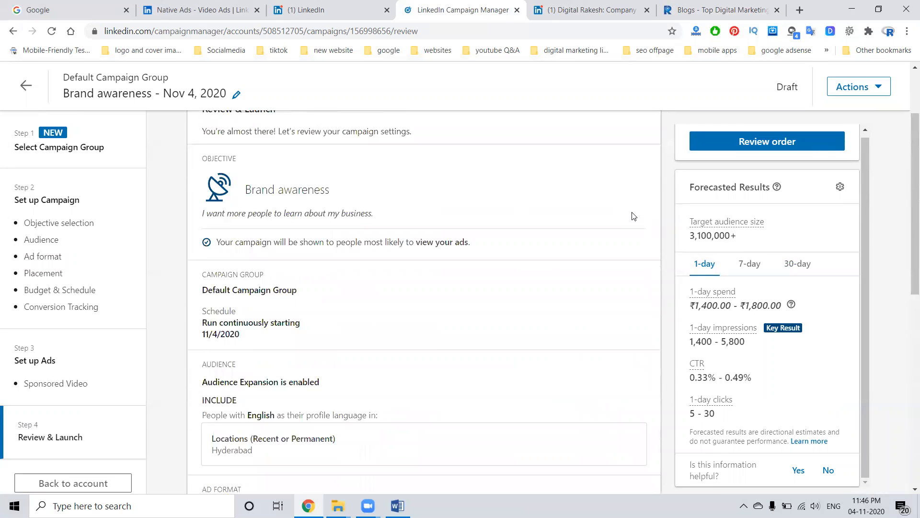
pyautogui.scroll(-10, 514, 275)
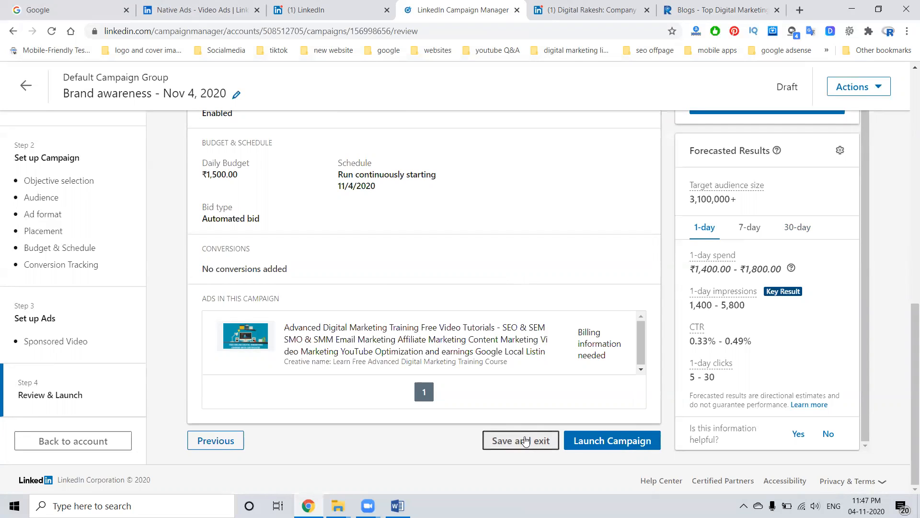
# Step: Launch the campaign and go to the account overview
pyautogui.click(590, 446)
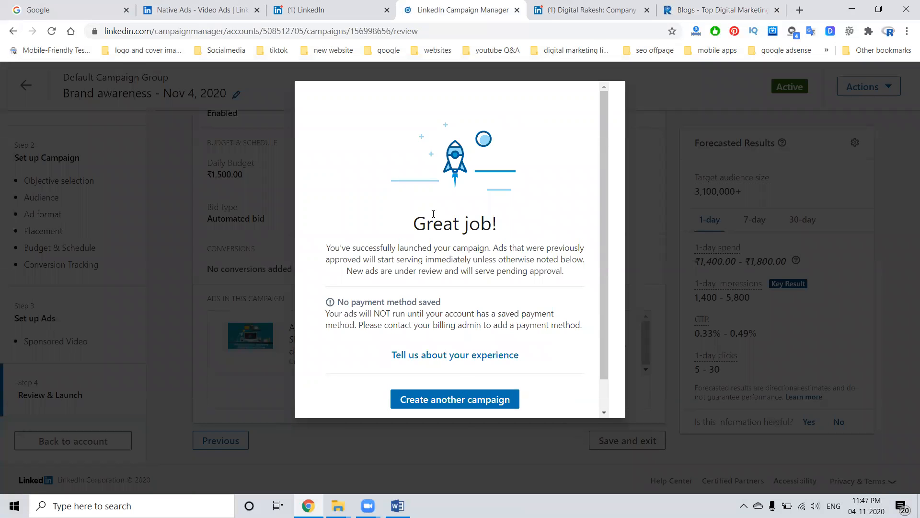
pyautogui.scroll(-2, 452, 348)
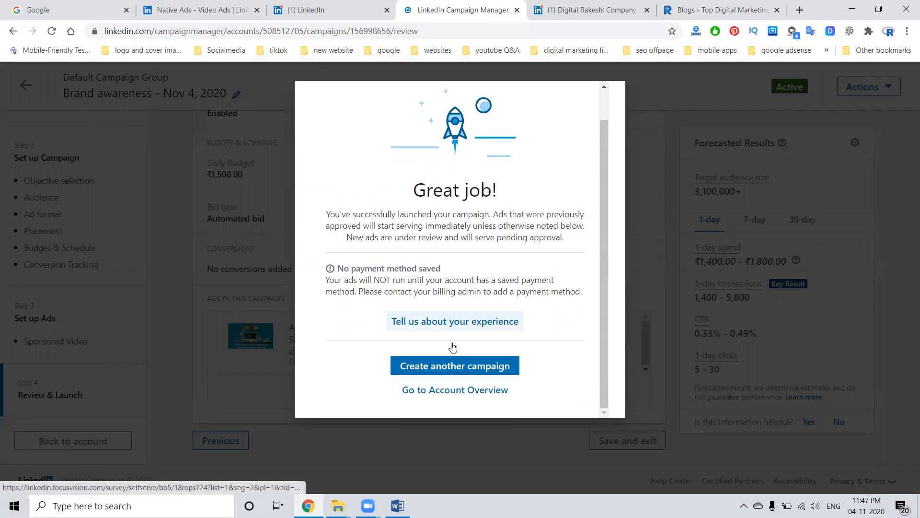
pyautogui.click(456, 396)
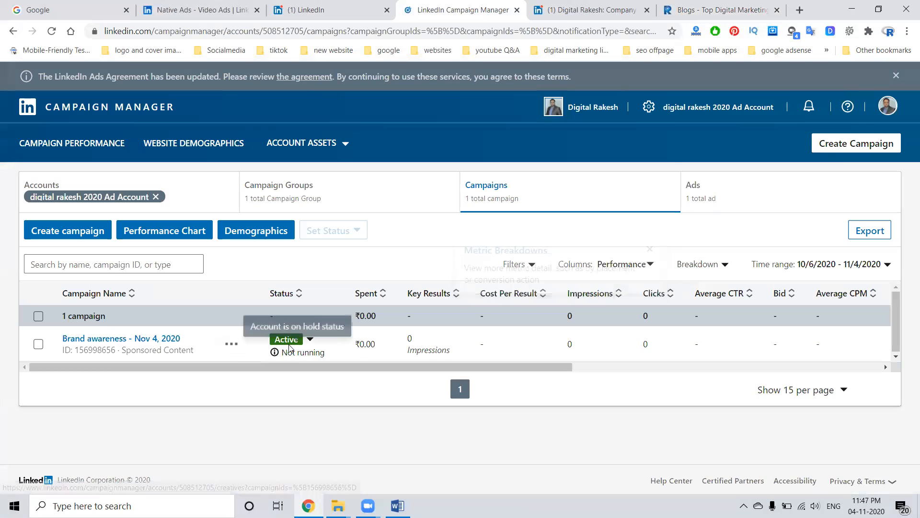
# Step: Open the Brand awareness - Nov 4, 2020 campaign's ads and examine the ad's status and performance columns through Event Registrations
pyautogui.click(139, 341)
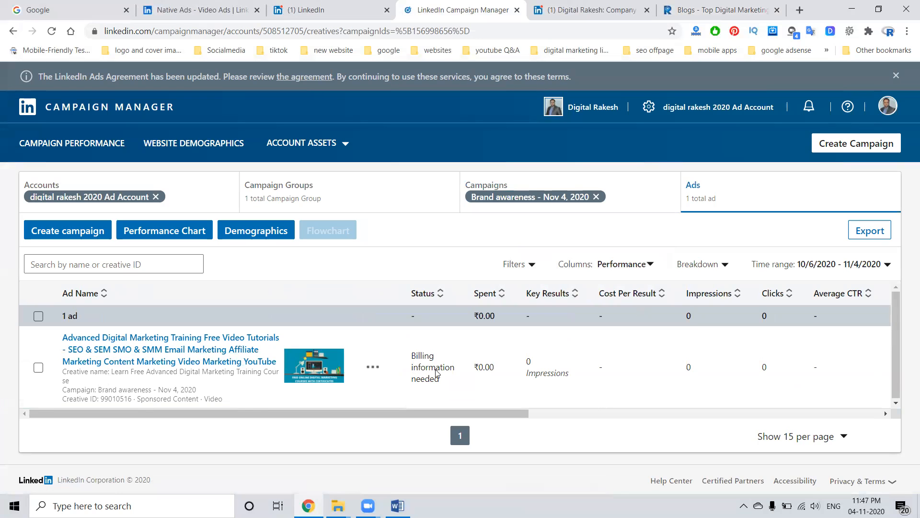
pyautogui.moveTo(473, 412); pyautogui.dragTo(574, 413)
pyautogui.moveTo(435, 295)
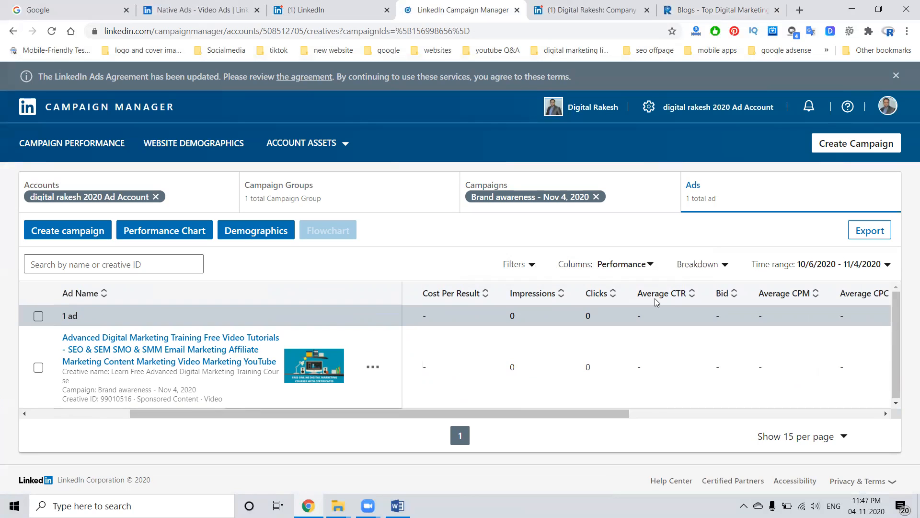
pyautogui.moveTo(625, 410); pyautogui.dragTo(703, 411)
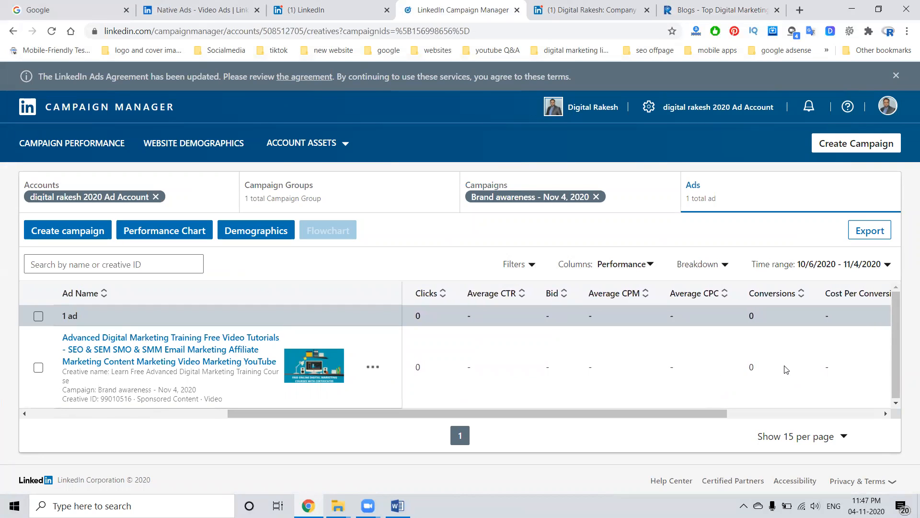
pyautogui.moveTo(712, 411); pyautogui.dragTo(828, 410)
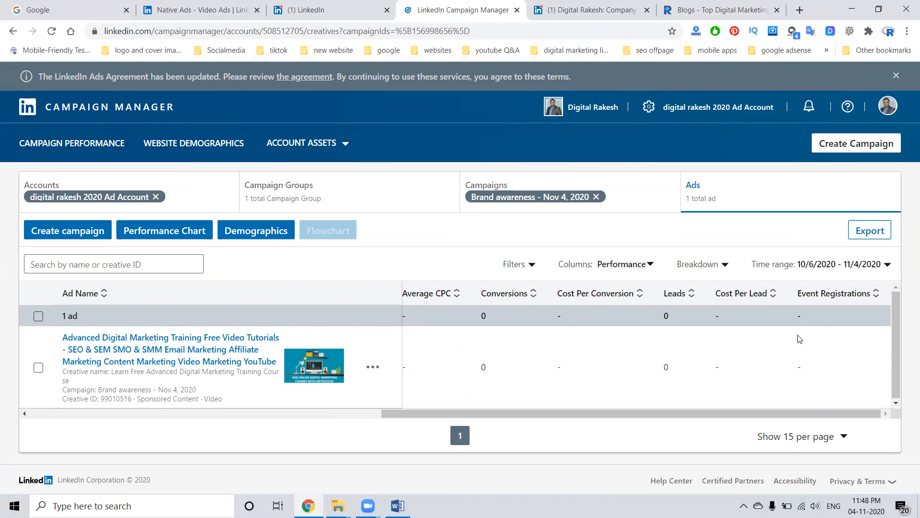
# Step: View the ad account's settings options, go back to the campaigns list and check the actions available for the Brand awareness campaign
pyautogui.click(649, 107)
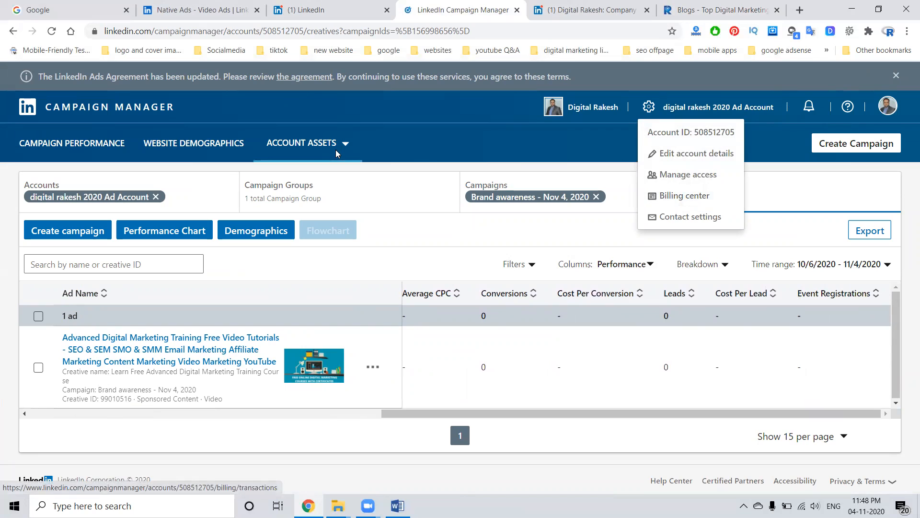
pyautogui.click(13, 30)
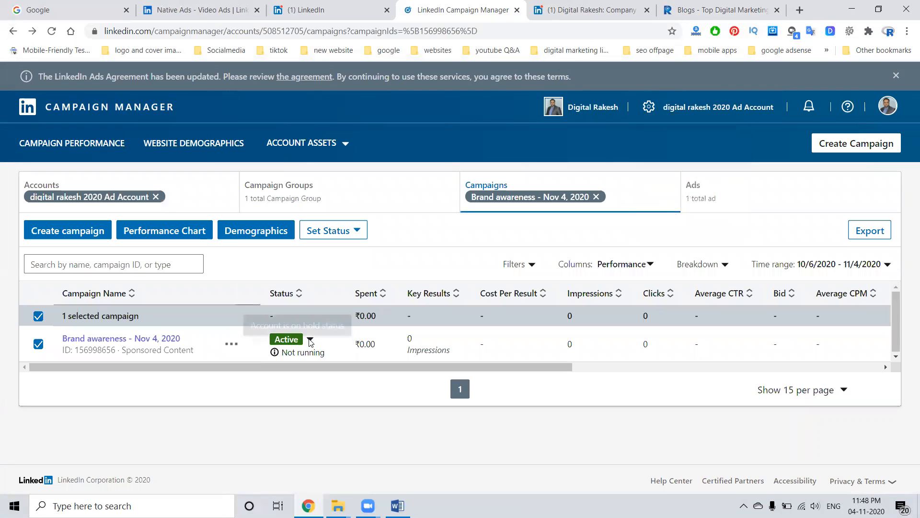
pyautogui.click(231, 344)
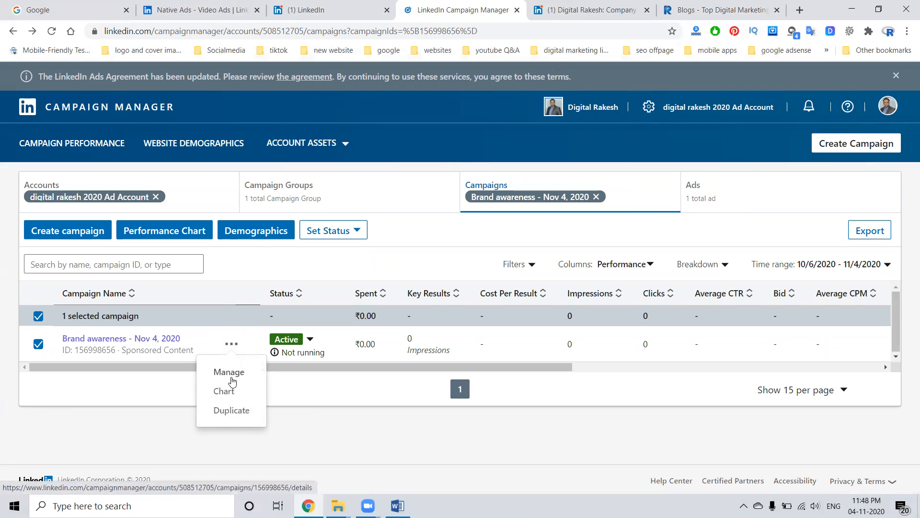
pyautogui.moveTo(309, 340)
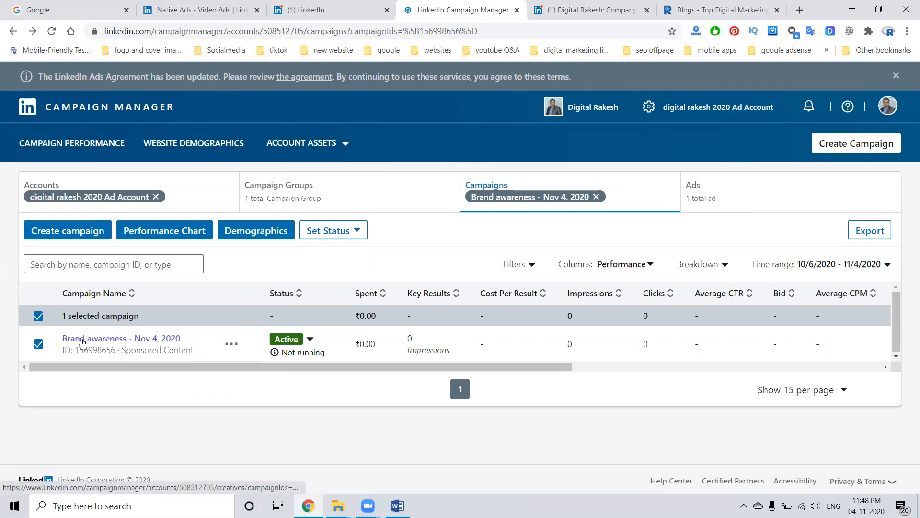
# Step: Pause the selected Brand awareness campaign and activate it again
pyautogui.click(325, 236)
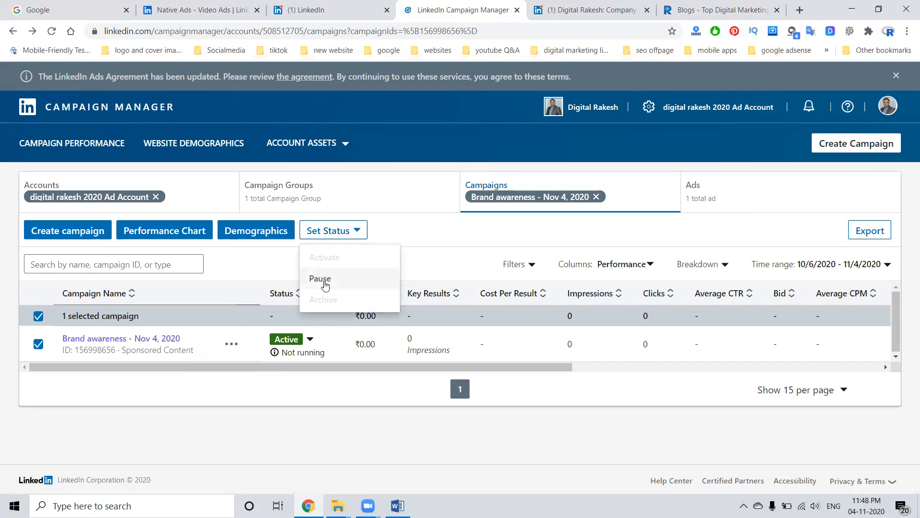
pyautogui.click(317, 279)
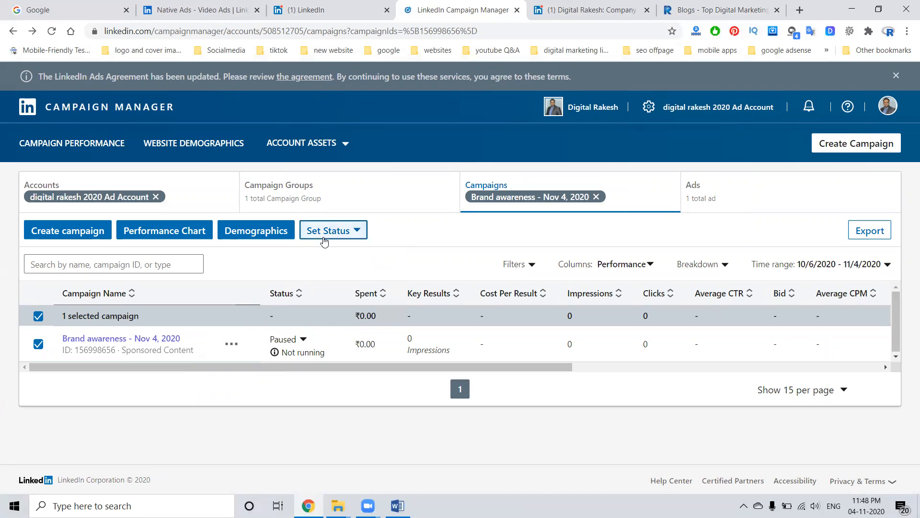
pyautogui.click(325, 236)
pyautogui.click(324, 258)
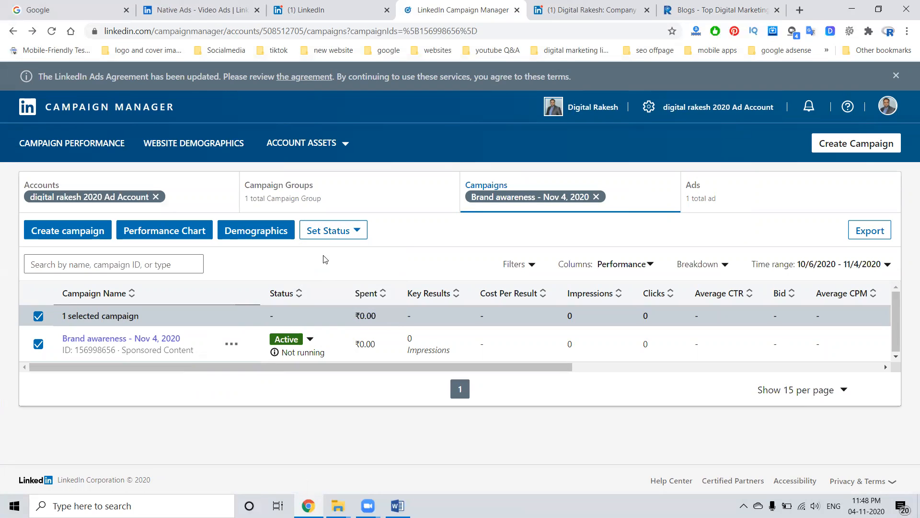
# Step: Set the selected Brand awareness - Nov 4, 2020 campaign's status to Pause
pyautogui.click(327, 237)
pyautogui.click(322, 279)
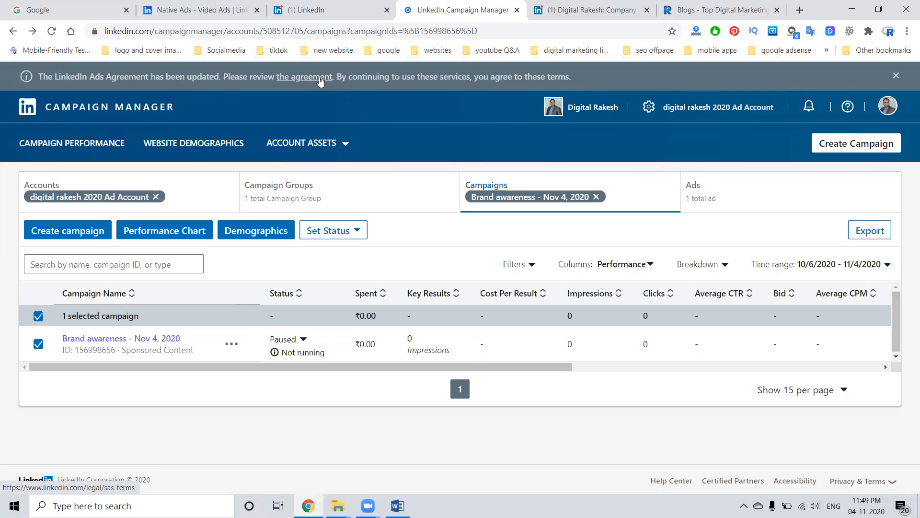
# Step: Review the LinkedIn Marketing Solutions Video Ads page, from its campaign benefits to the section on how video can be used
pyautogui.click(197, 9)
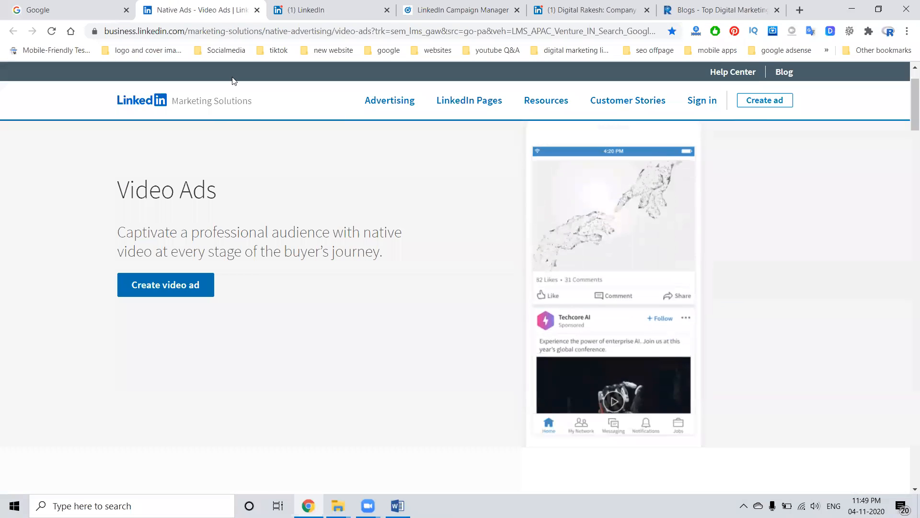
pyautogui.scroll(-10, 317, 204)
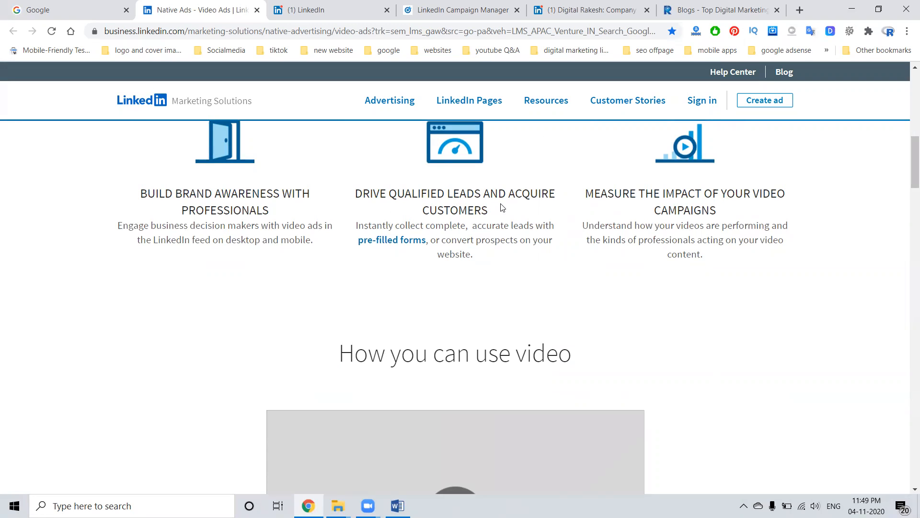
pyautogui.scroll(-1, 479, 207)
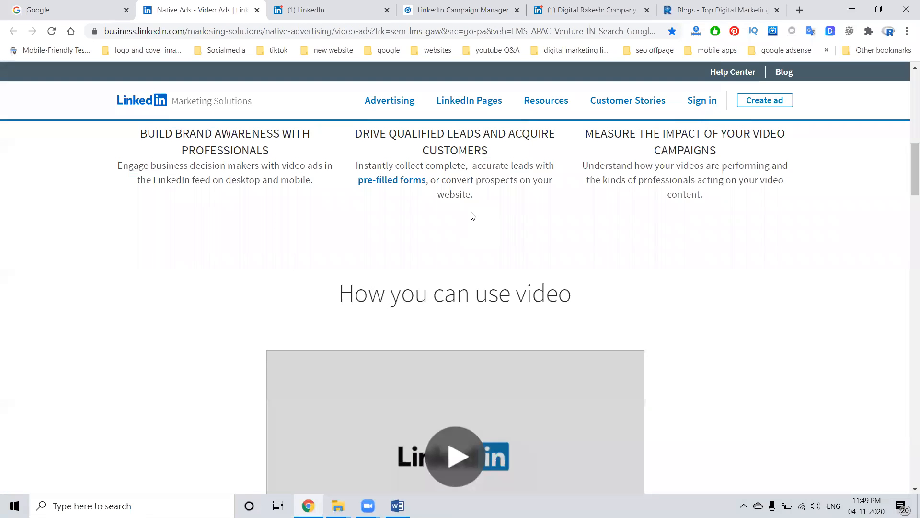
# Step: Open YouTube in a new browser tab and go to the signed-in account's own channel page
pyautogui.click(798, 11)
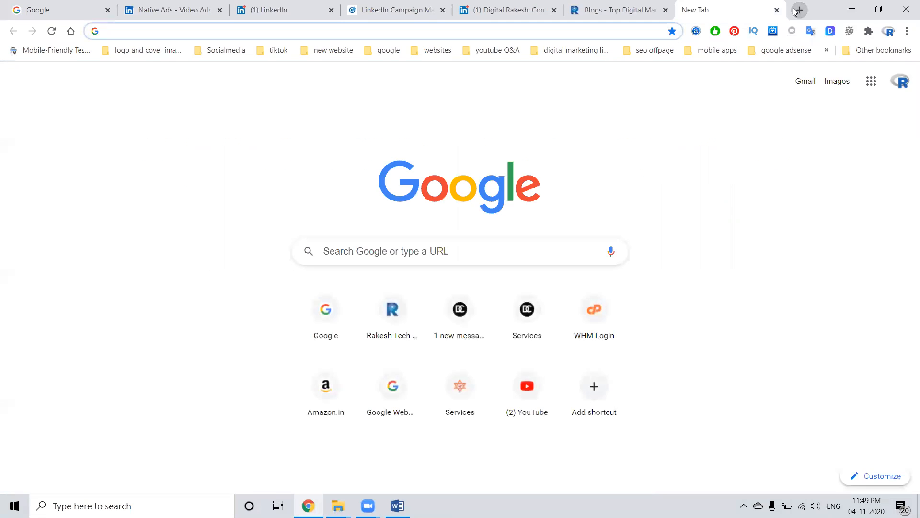
pyautogui.write('y')
pyautogui.press('Return')
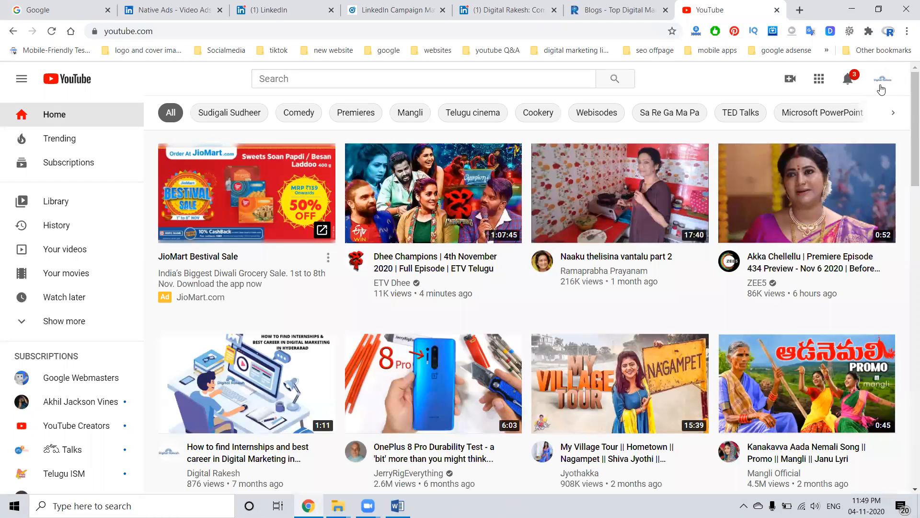
pyautogui.click(882, 80)
pyautogui.click(815, 132)
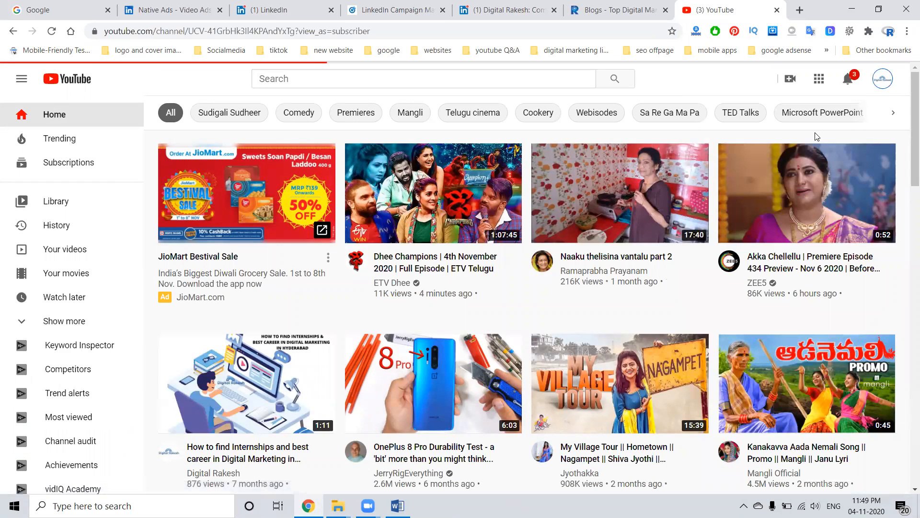